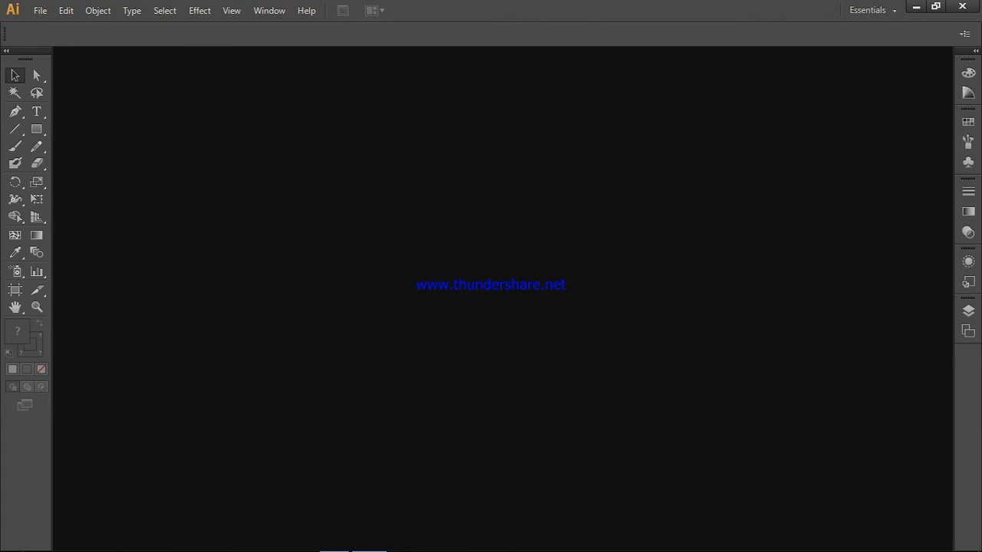
click(916, 6)
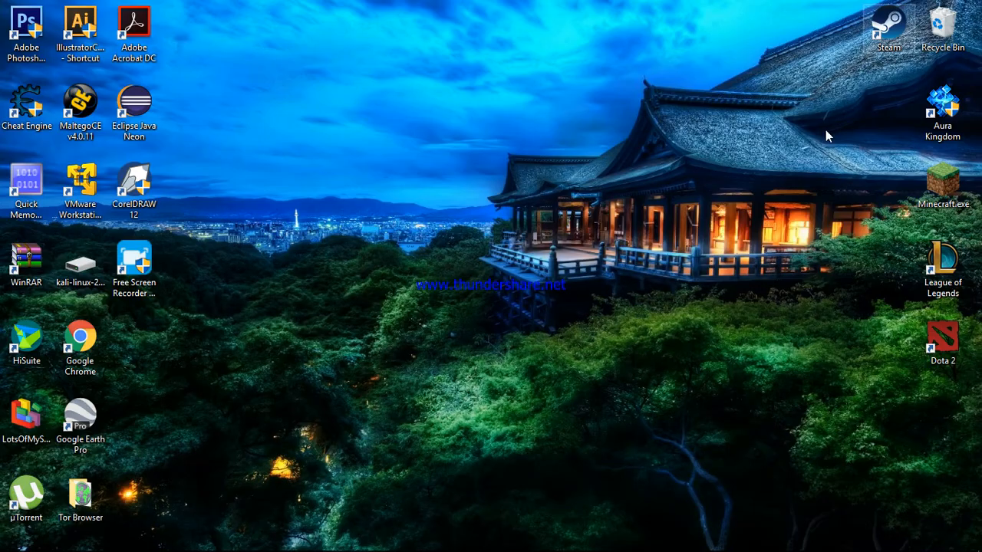
click(367, 355)
mouse_move(396, 550)
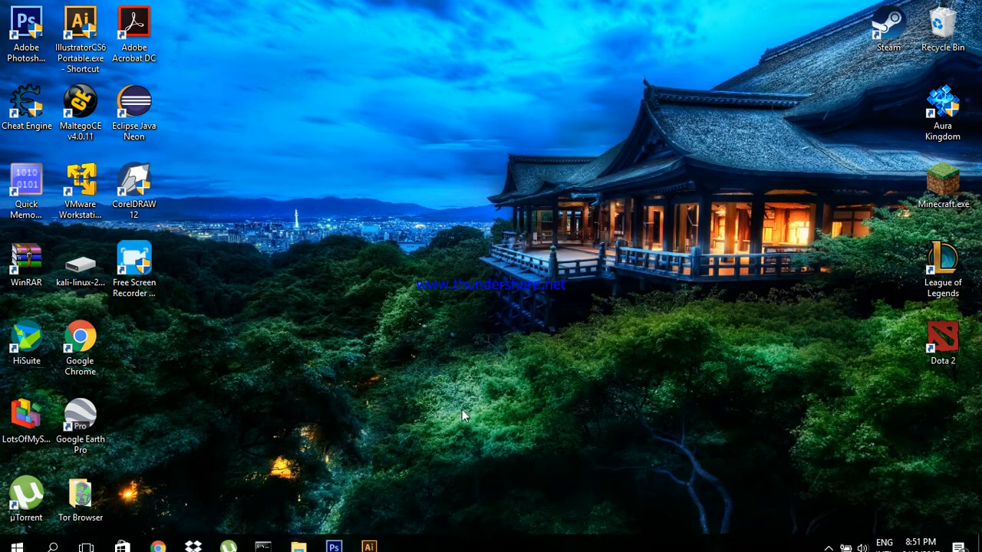
click(334, 539)
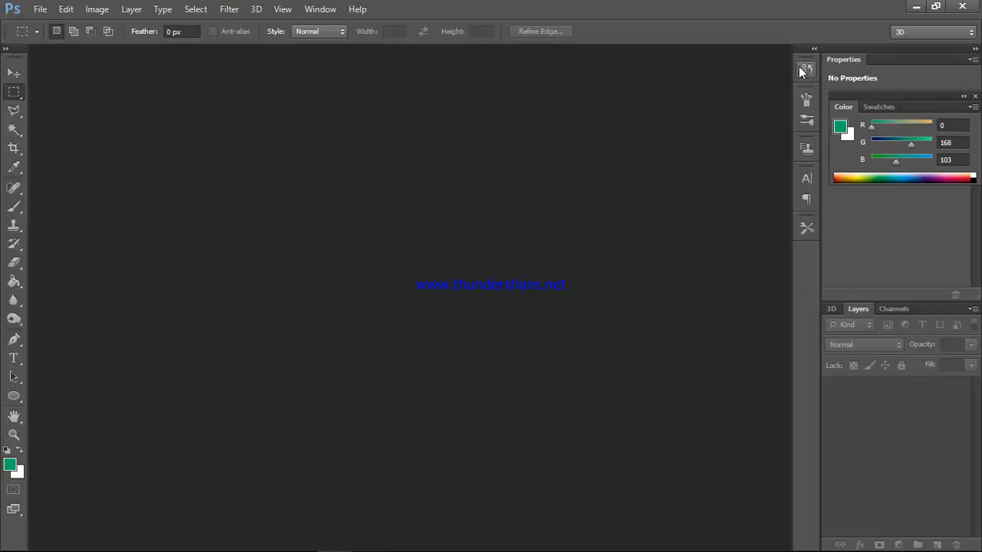
click(916, 8)
mouse_move(493, 526)
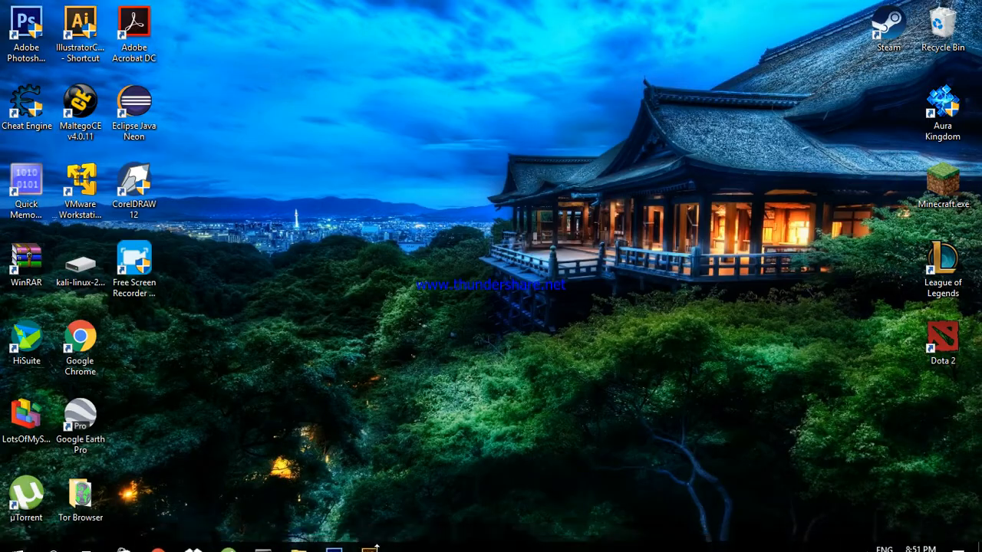
click(369, 537)
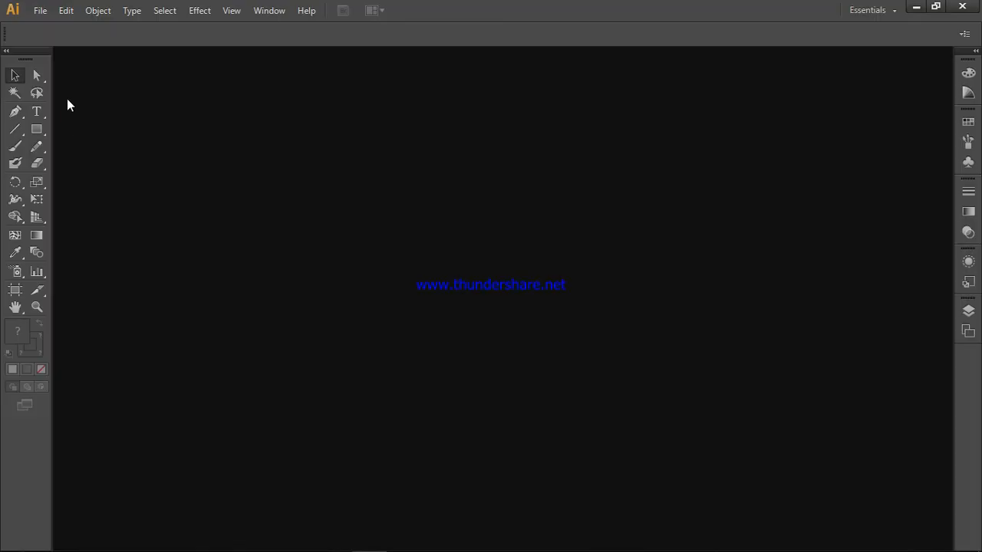
- Create a new print document with one A4 portrait artboard, 210 by 297 mm
click(41, 19)
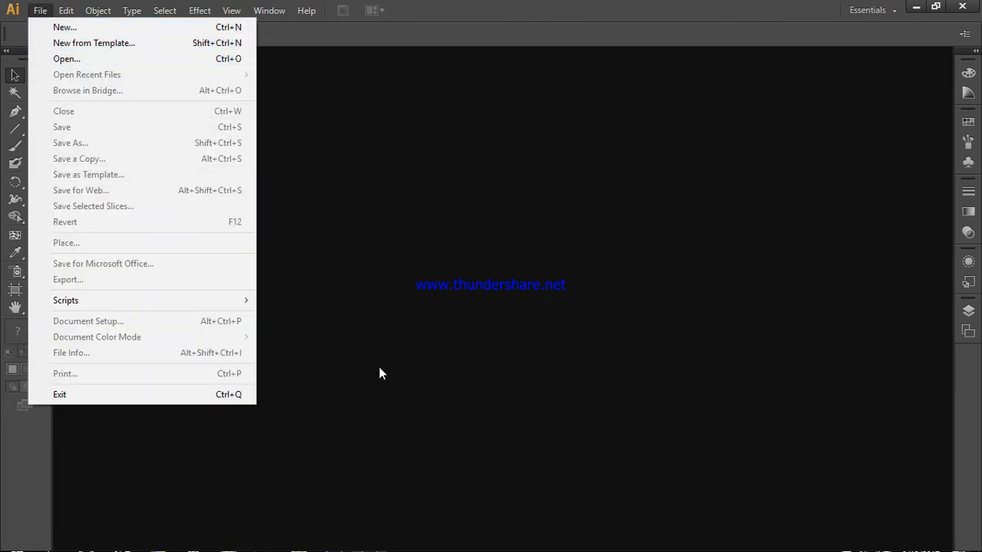
click(85, 27)
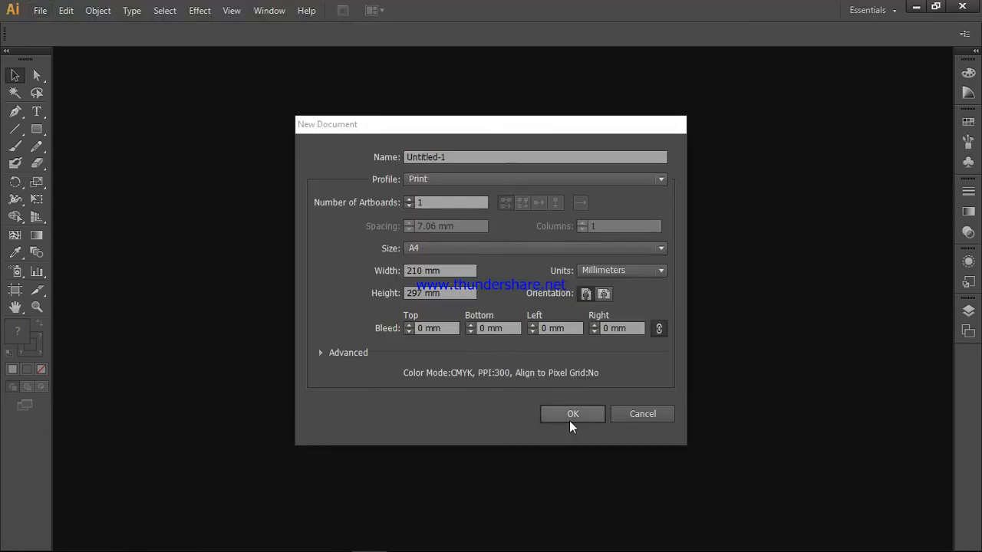
click(572, 414)
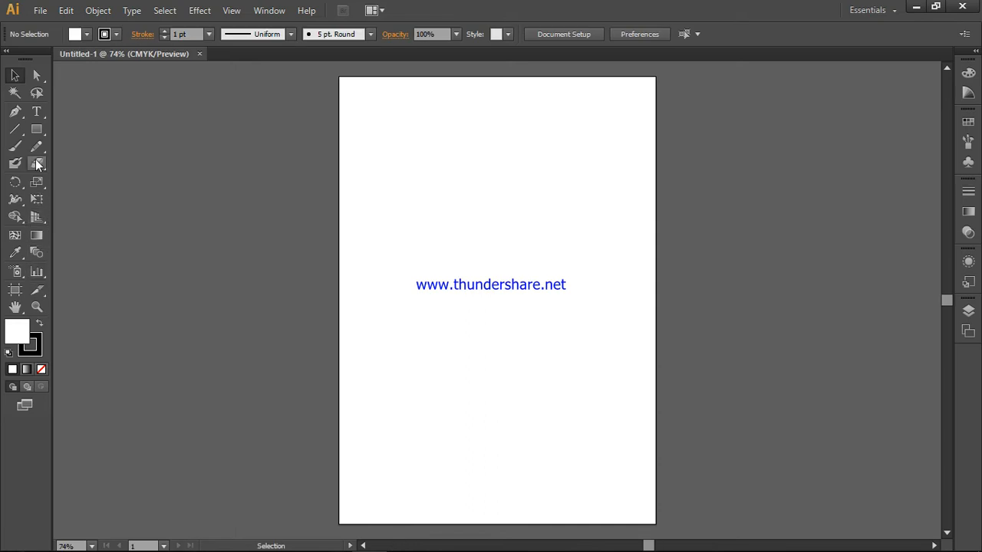
click(36, 93)
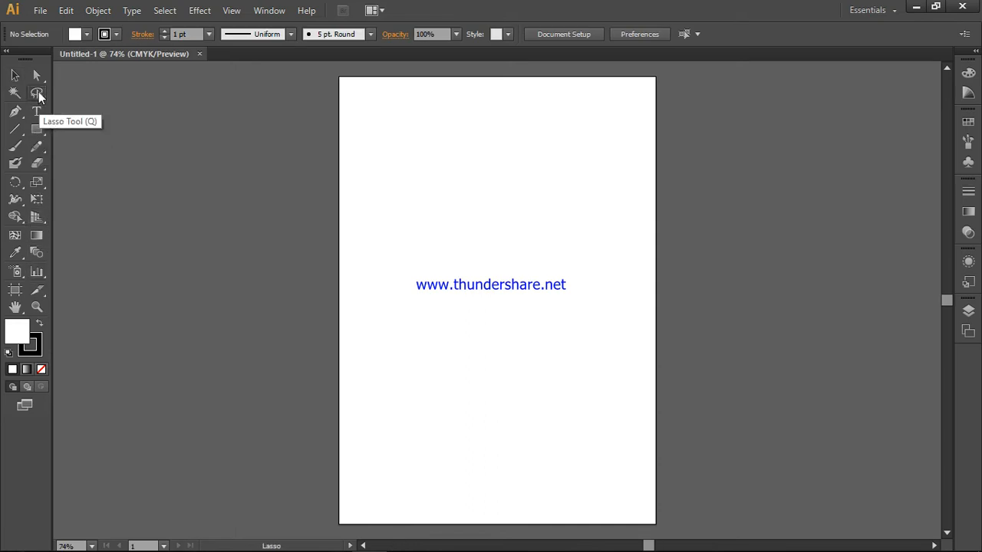
mouse_move(404, 205)
mouse_down()
mouse_move(506, 296)
mouse_move(505, 330)
mouse_move(451, 334)
mouse_move(453, 313)
mouse_up()
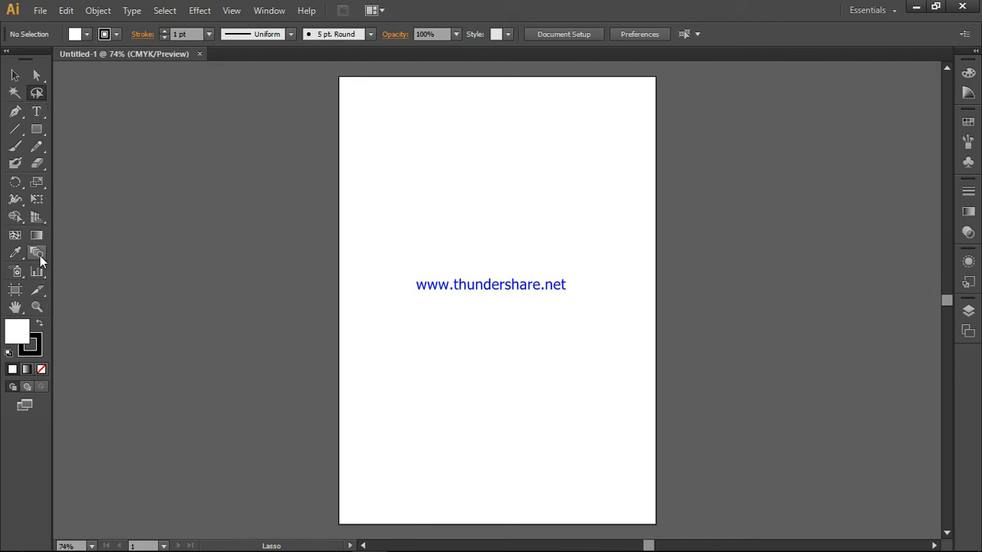
- Draw a near-square rectangle on the artboard's upper half and an ellipse about 93 by 116 mm overlapping its lower-right corner
click(40, 130)
drag(420, 171, 554, 308)
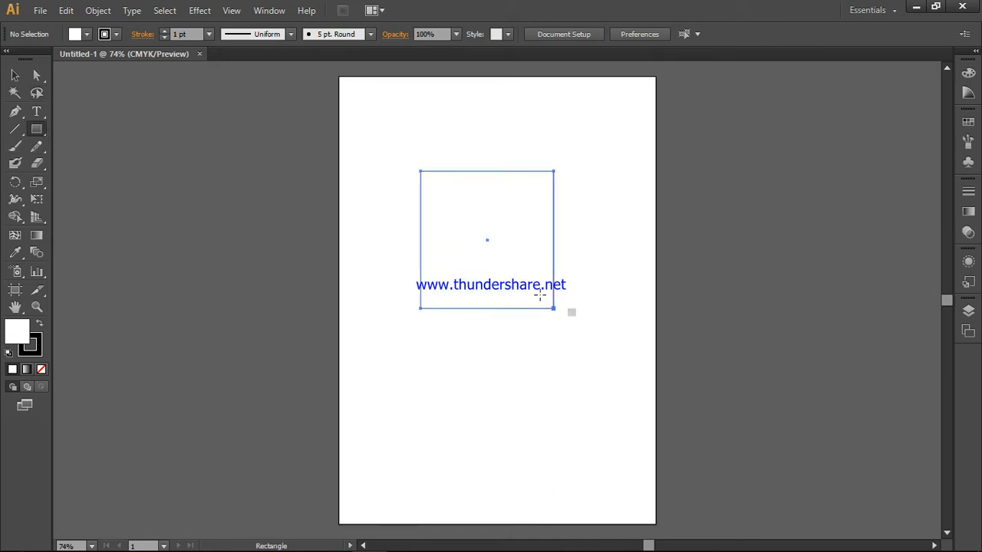
click(38, 132)
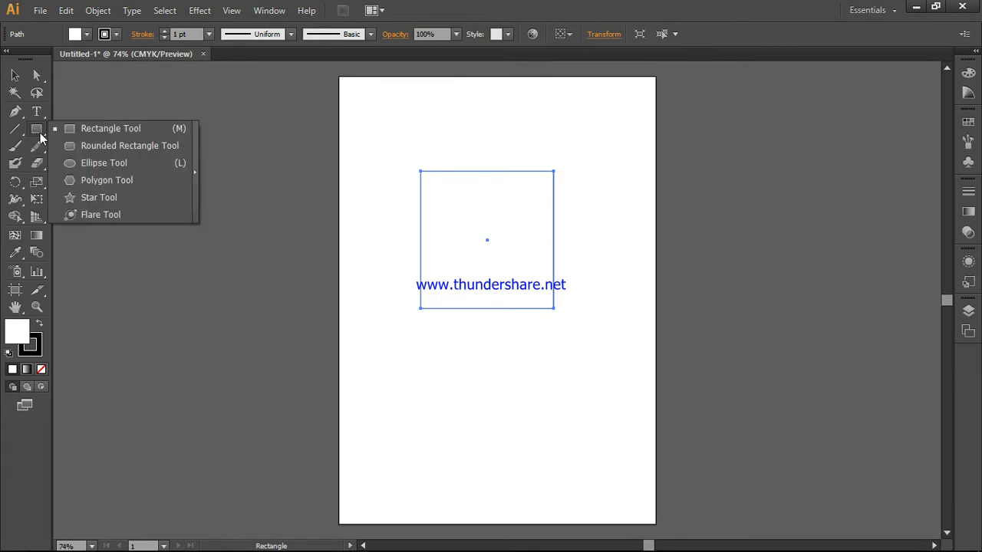
click(72, 163)
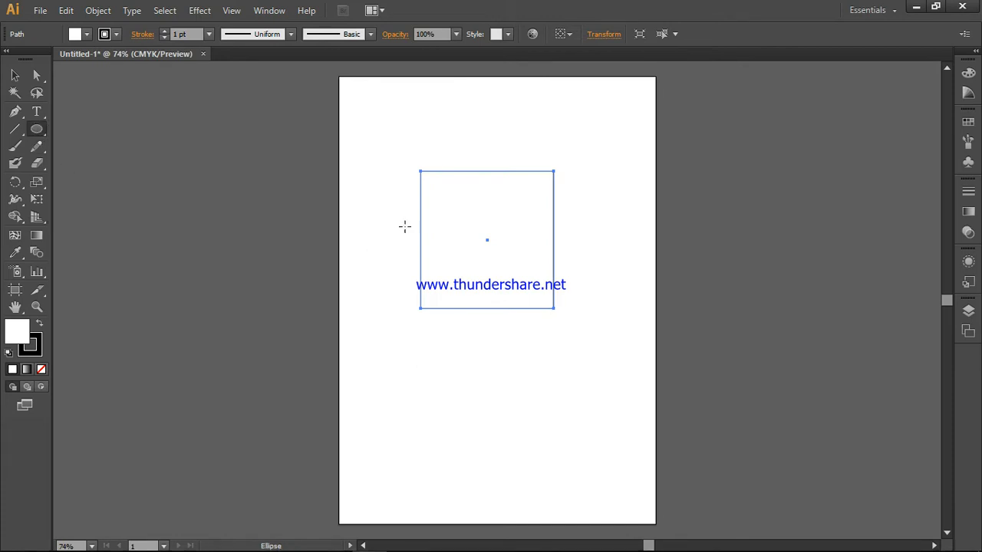
mouse_move(442, 204)
mouse_down()
mouse_move(556, 325)
mouse_move(583, 380)
mouse_up()
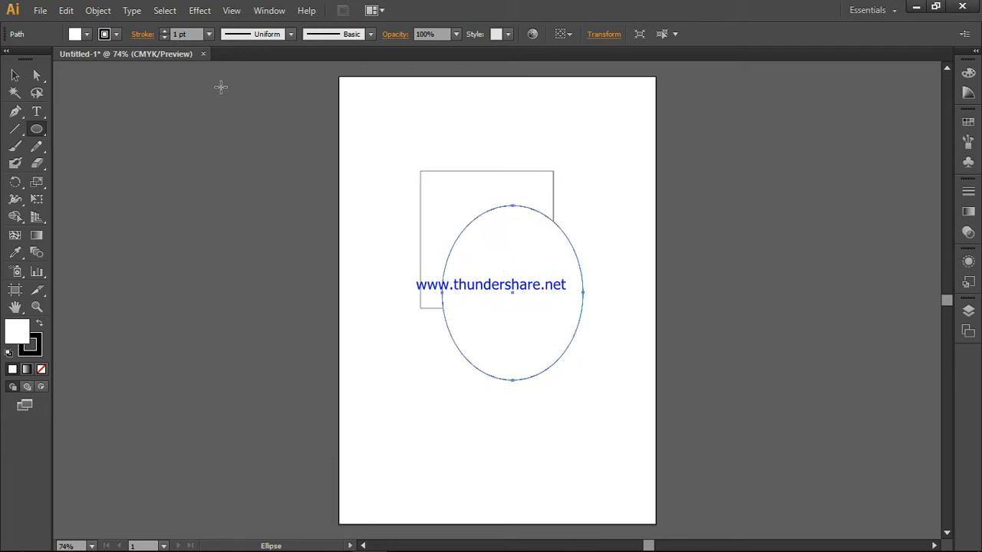
- Increase the ellipse's stroke weight to 11 pt
click(164, 31)
click(164, 31)
click(163, 31)
click(164, 31)
click(164, 31)
click(163, 31)
click(164, 31)
click(164, 31)
click(163, 31)
click(163, 31)
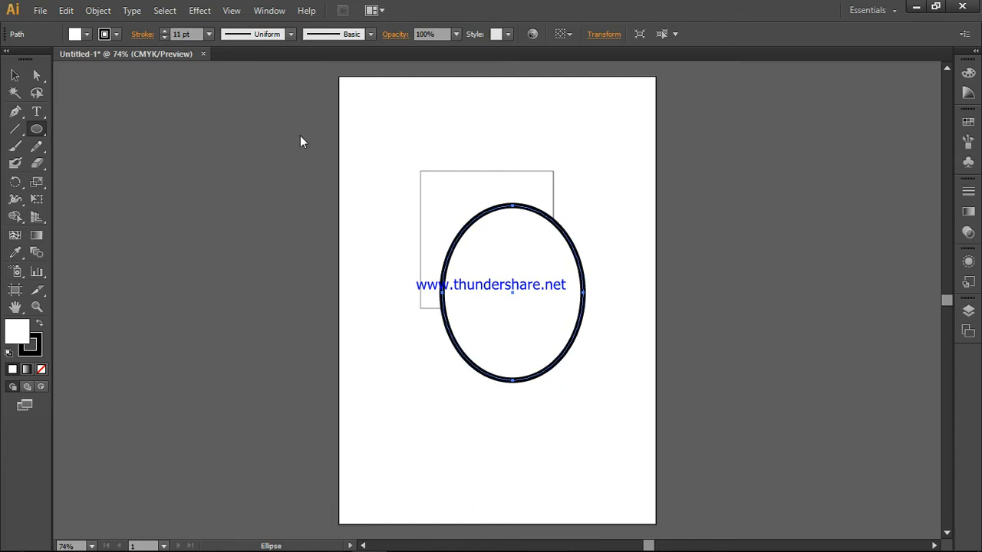
click(563, 459)
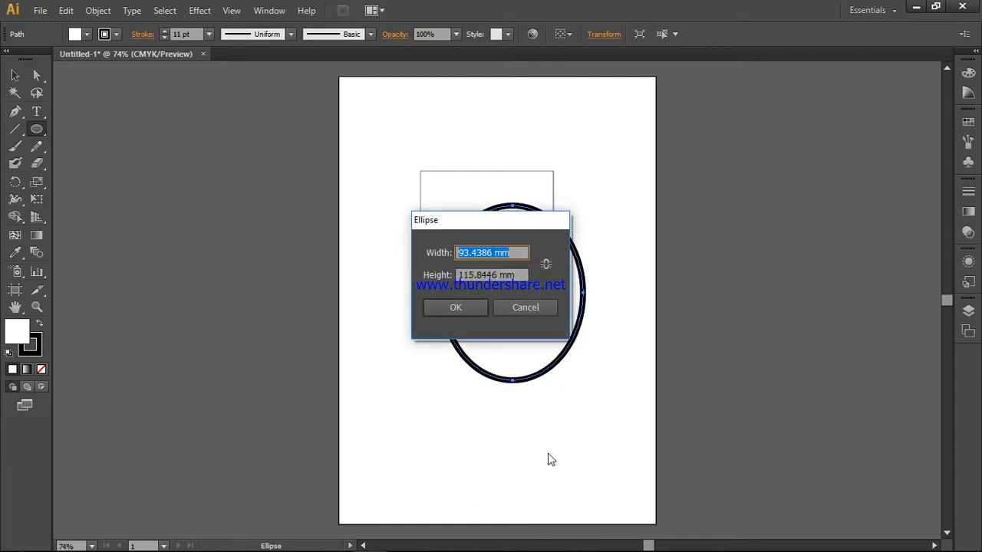
click(432, 307)
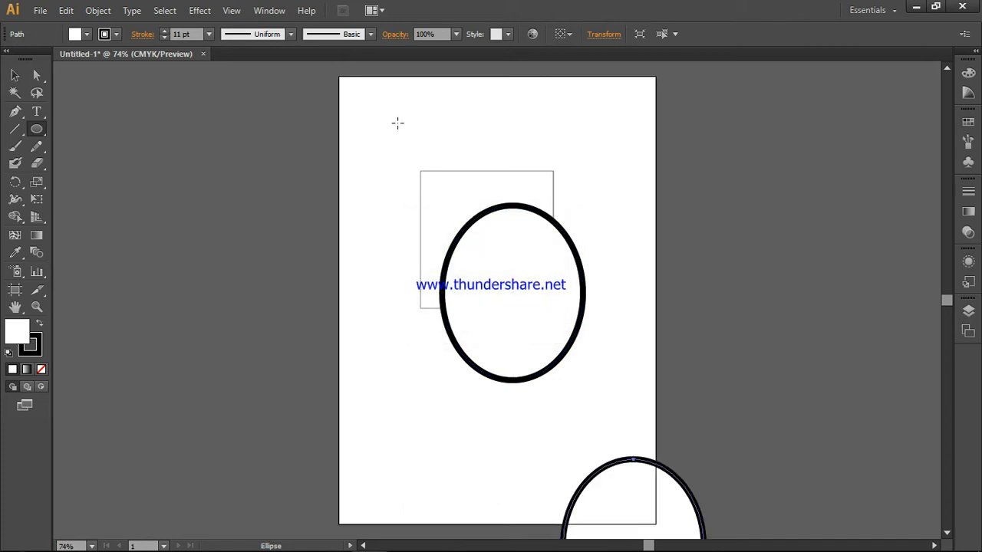
key(ctrl+z)
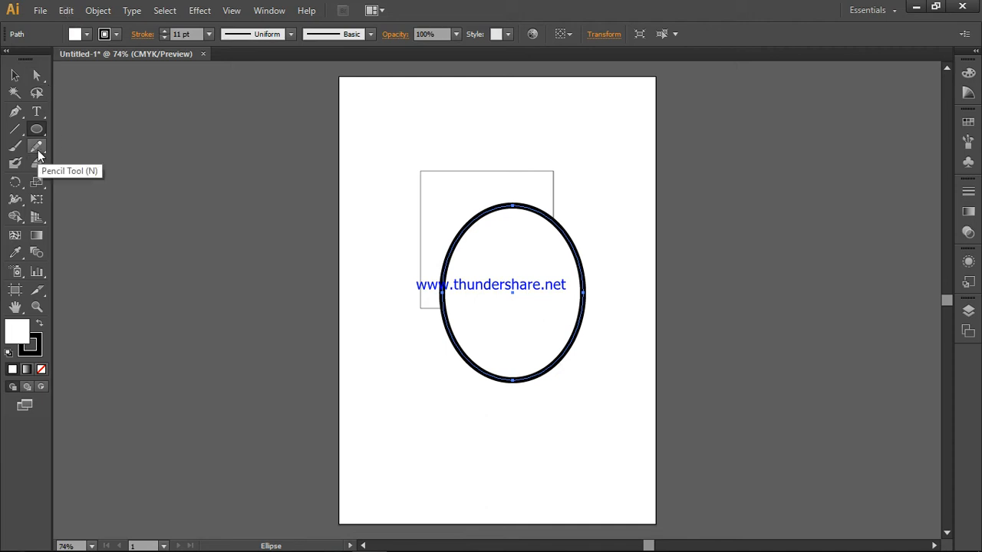
- Add the 32 pt text "skfskfjshfksjfhsdkjhgs" along the ellipse with the Type on a Path tool, and deselect it
click(33, 115)
click(34, 115)
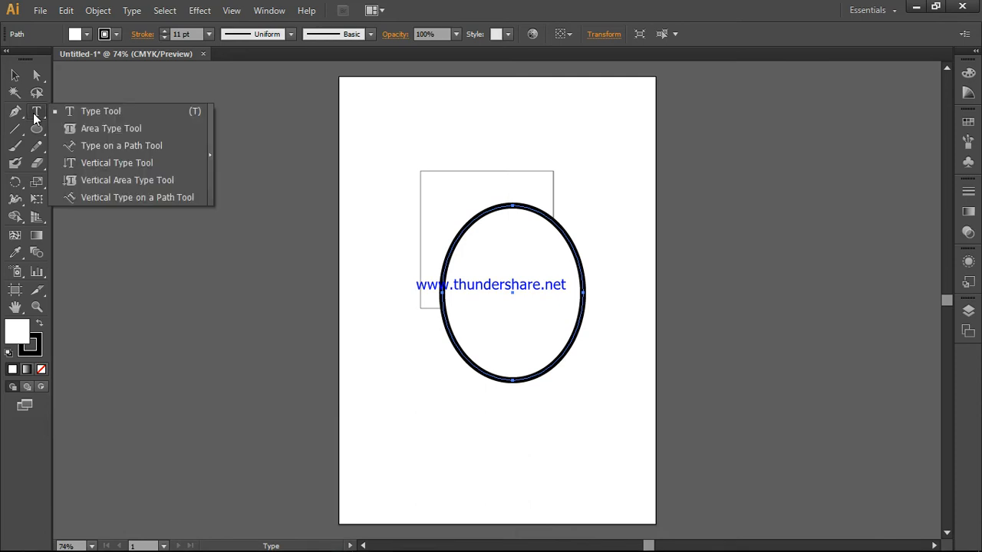
click(117, 146)
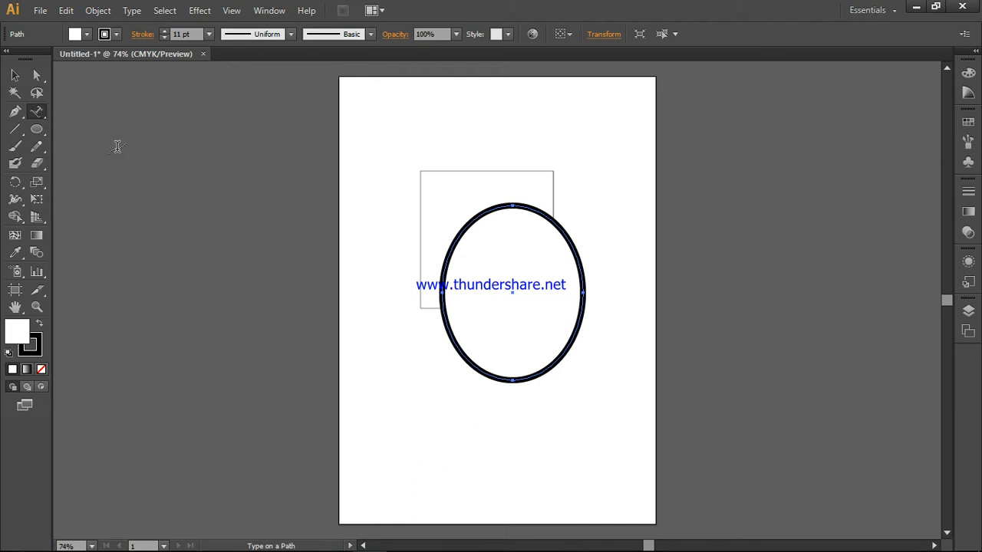
click(522, 203)
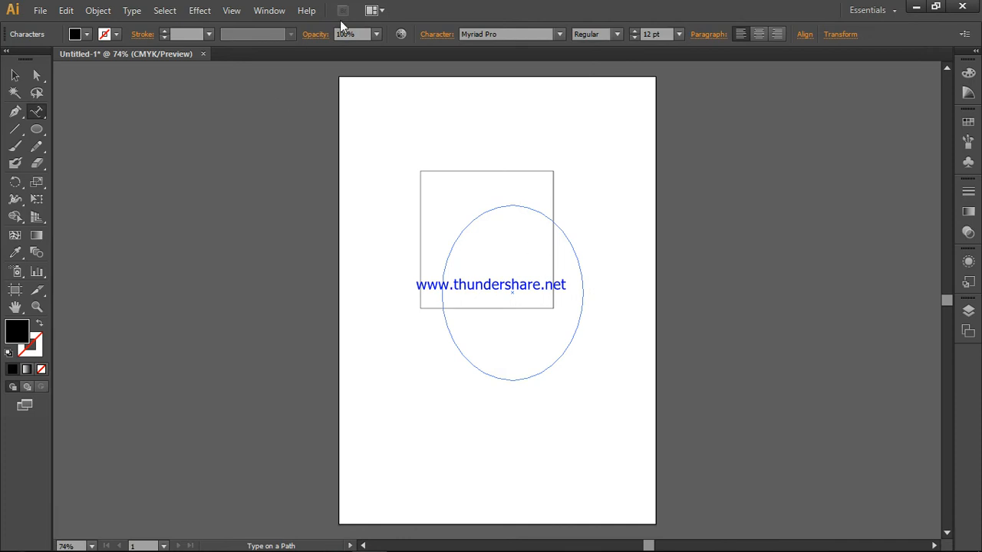
click(634, 31)
click(634, 31)
text(skfskfjshfksjfhsdkjhgs)
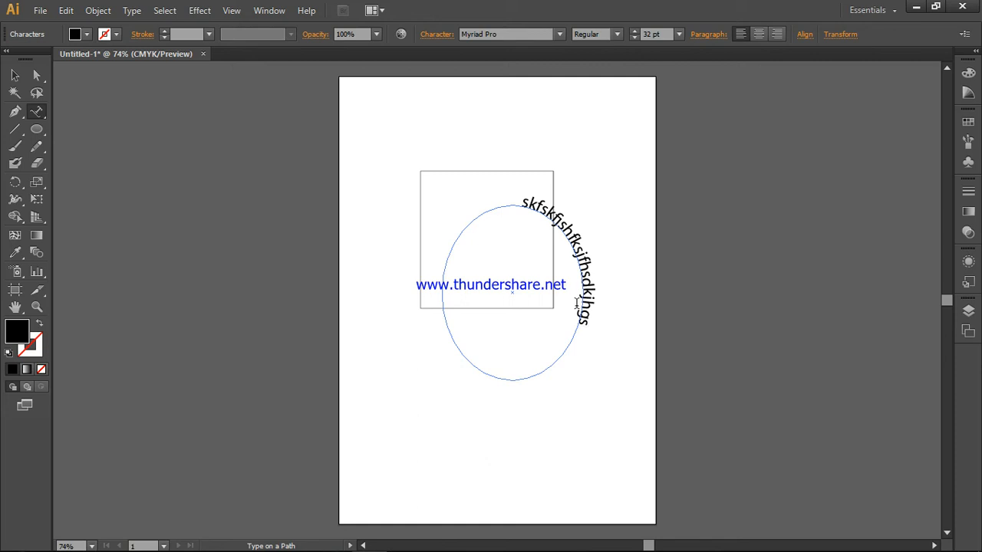
ctrl+click(590, 459)
click(15, 75)
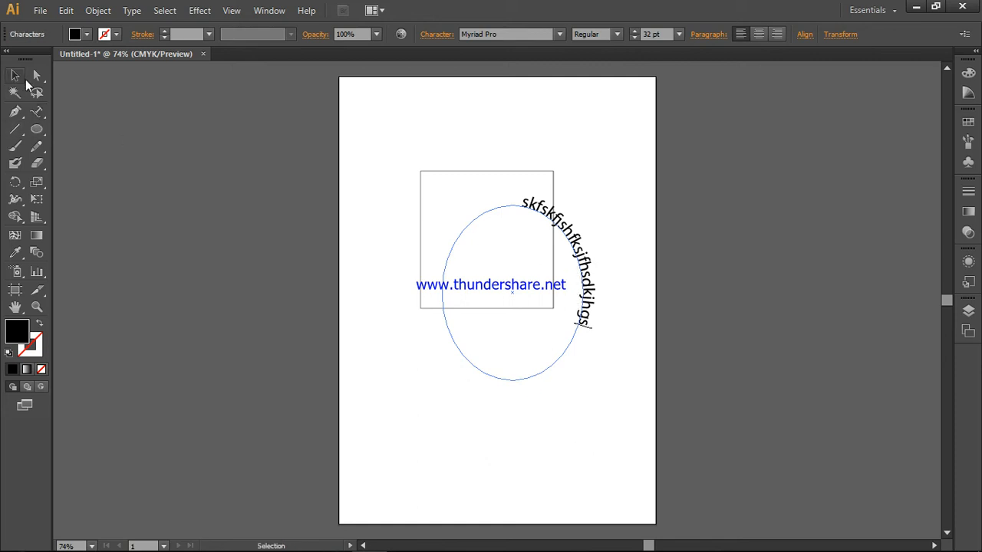
click(360, 360)
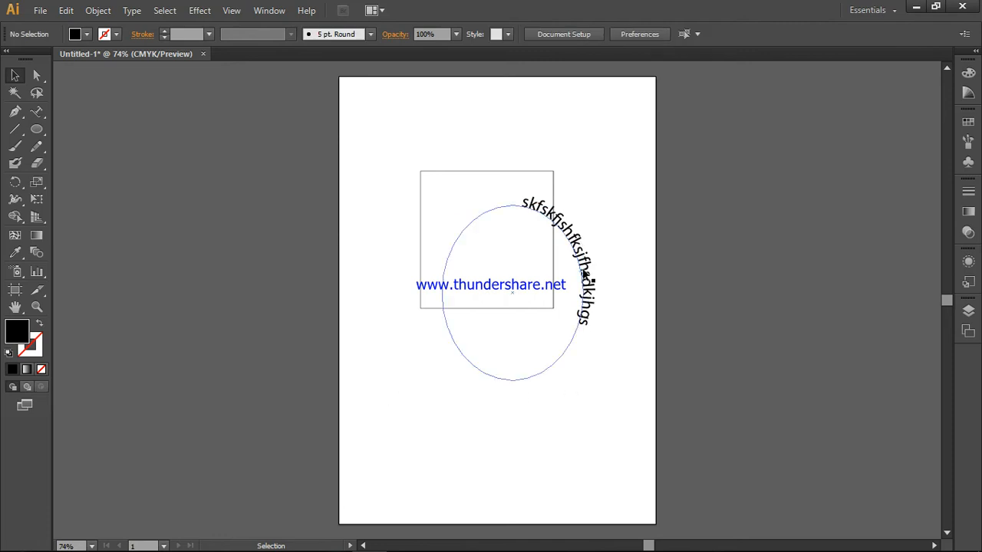
- Try to save the document to the Desktop as Untitled-1.ai in Illustrator CS6 format with the default options
click(39, 12)
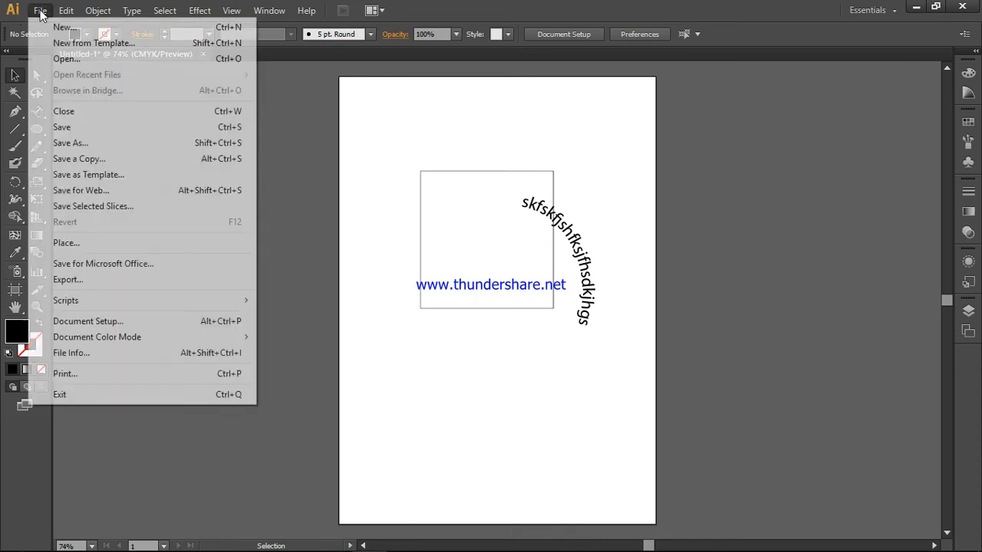
click(86, 126)
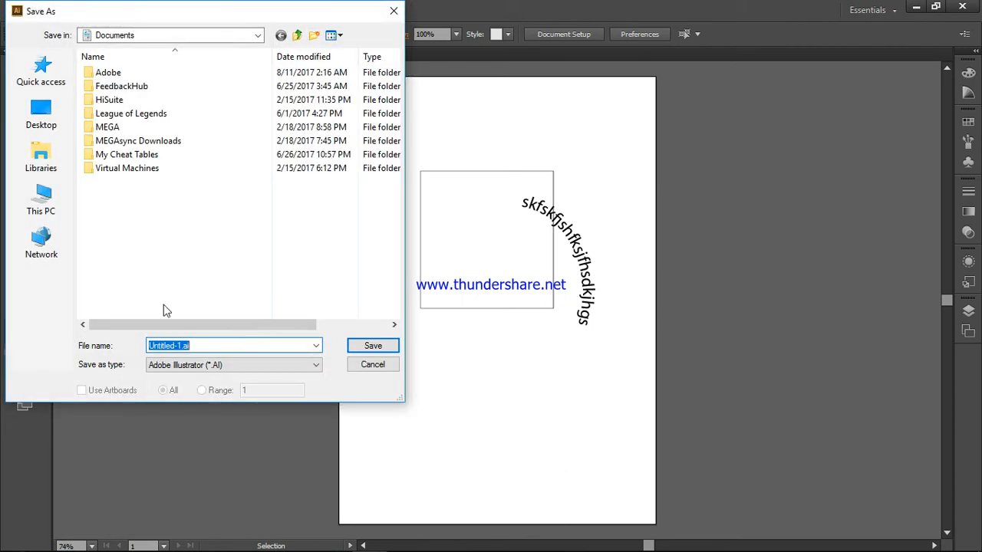
click(53, 134)
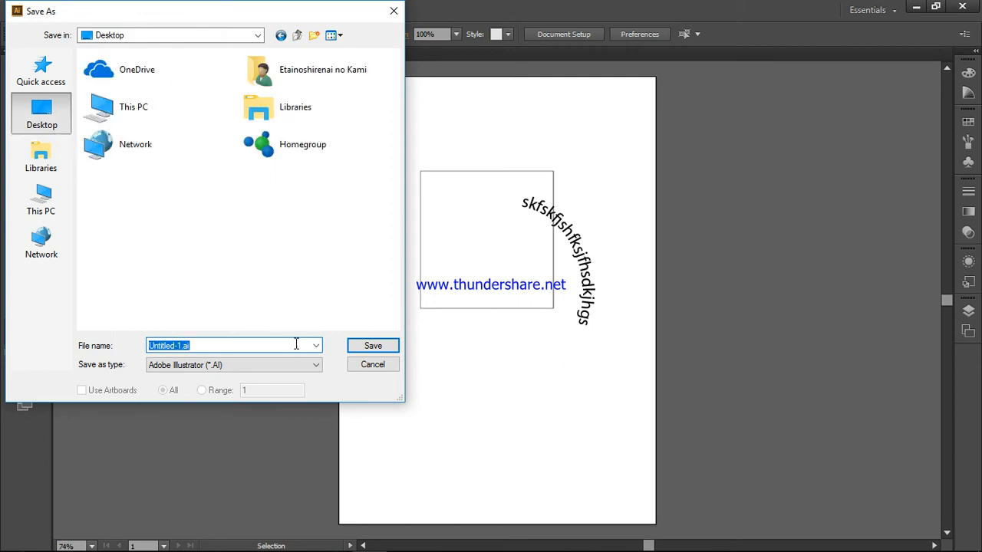
click(365, 348)
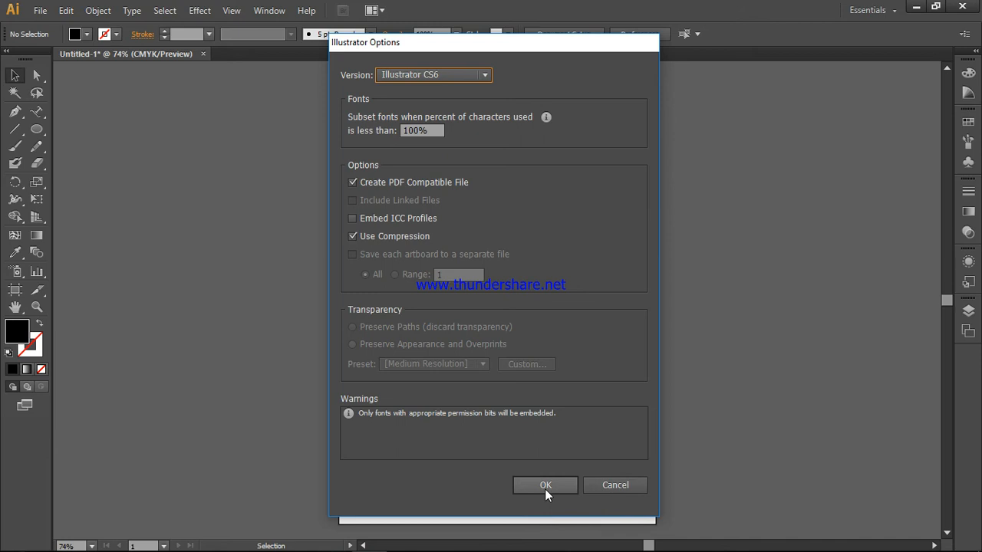
click(545, 485)
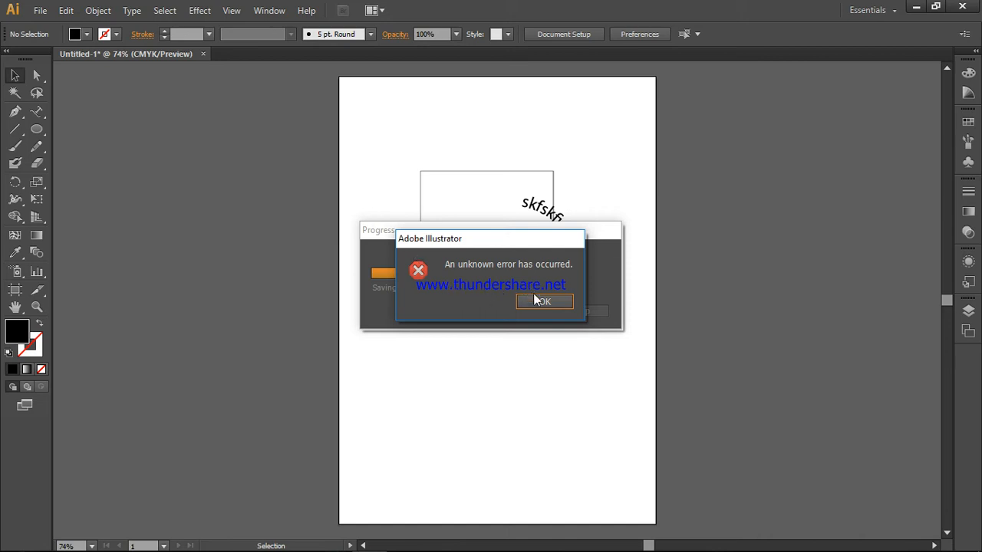
click(537, 302)
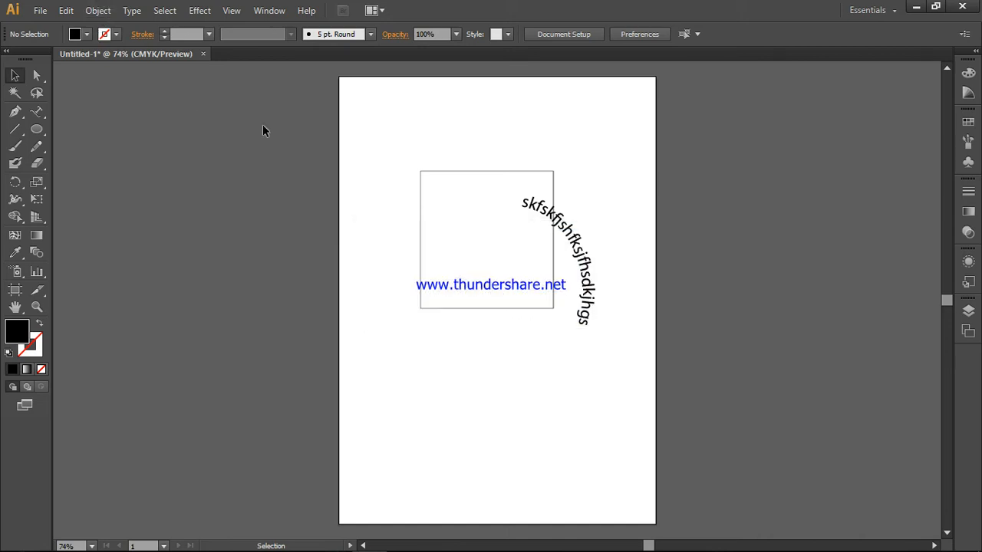
- Convert the text on the ellipse path to outlines
click(561, 224)
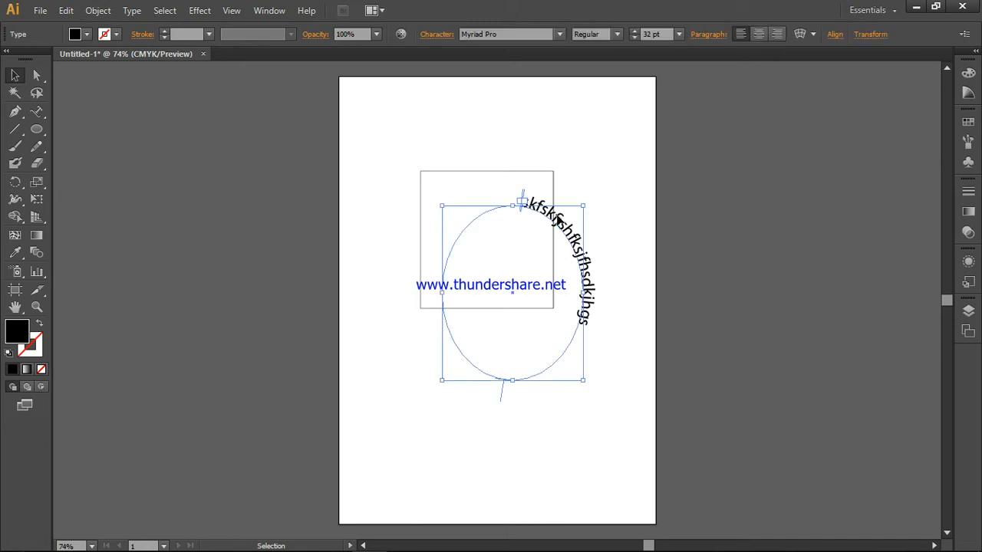
click(100, 11)
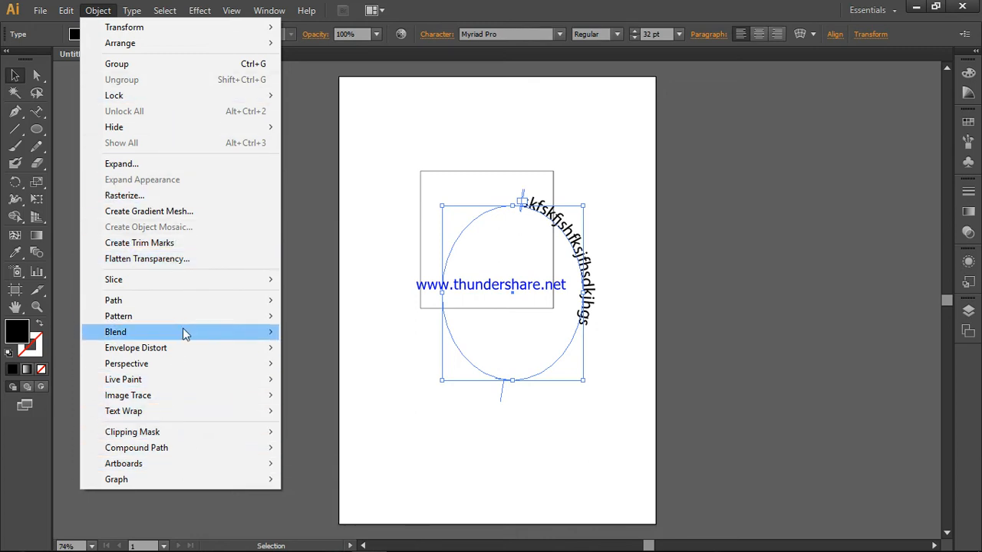
mouse_move(185, 304)
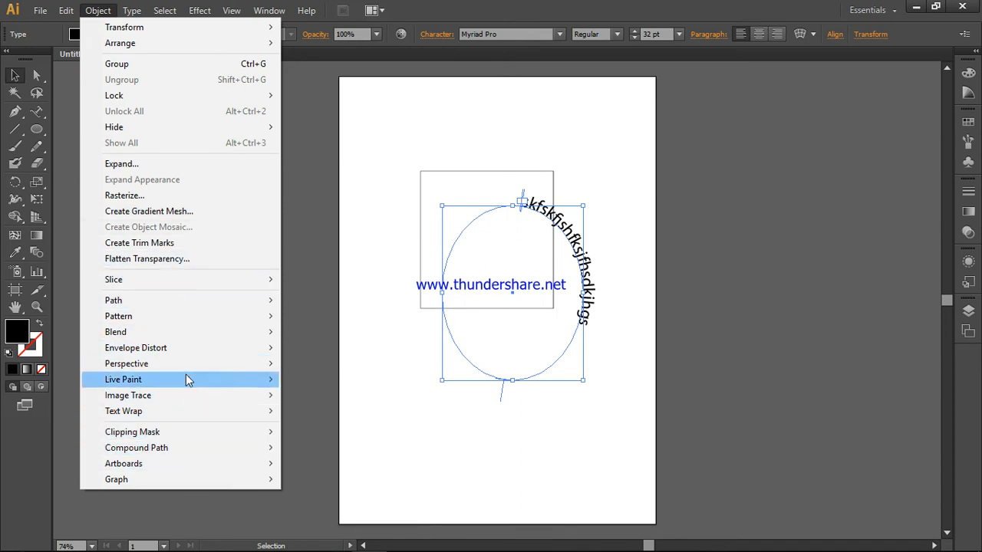
mouse_move(141, 6)
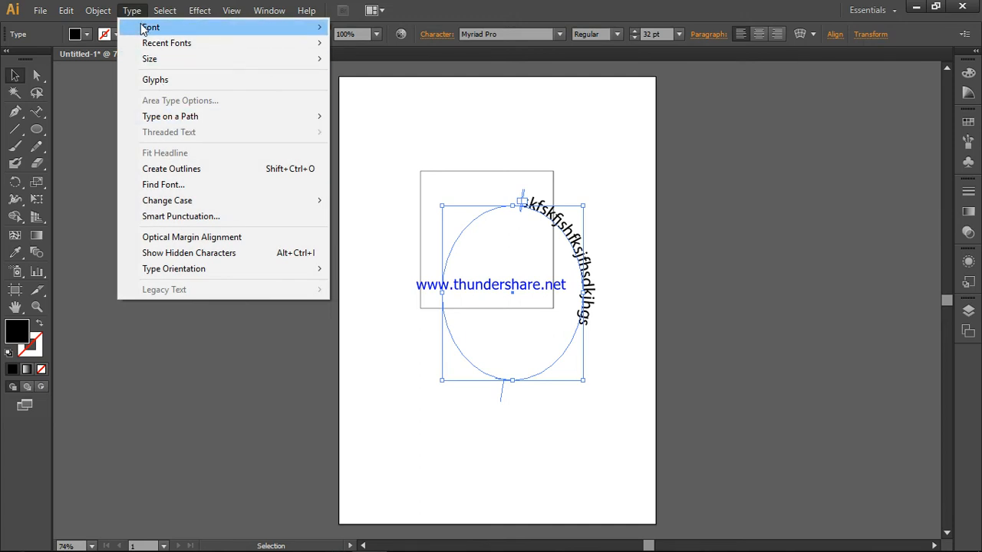
click(183, 171)
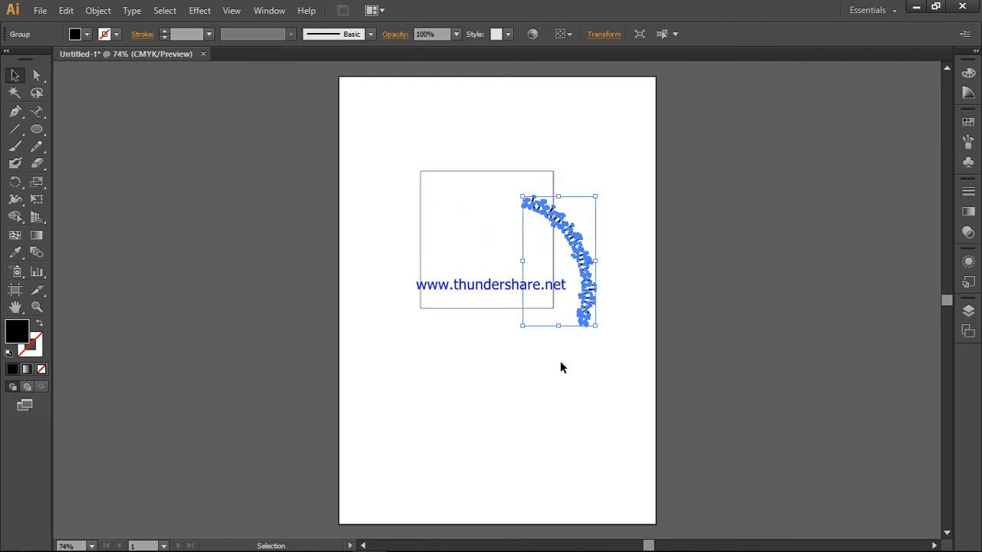
- Deselect the outlined text, save the document to the Desktop as Untitled-1.ai, and check for the file on the desktop
click(552, 396)
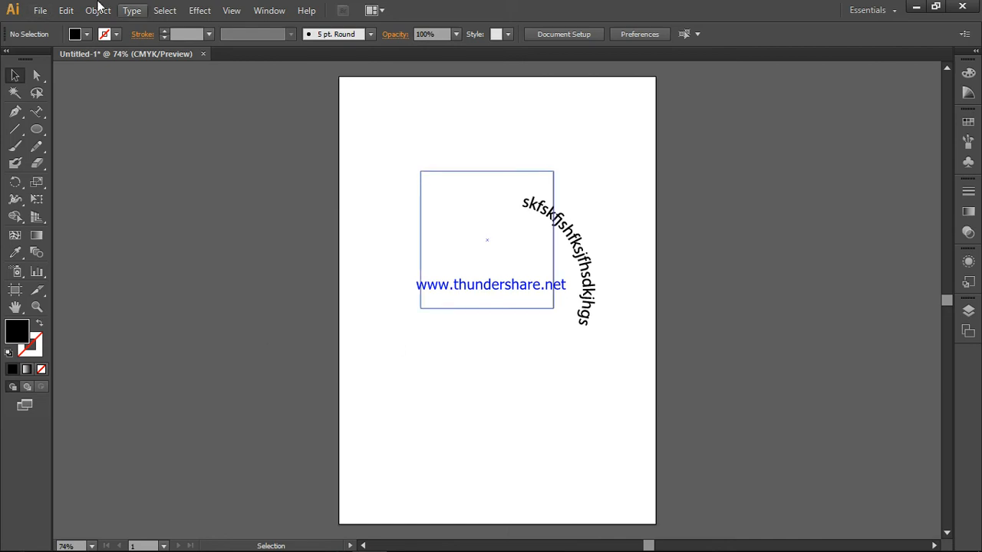
click(38, 10)
click(73, 127)
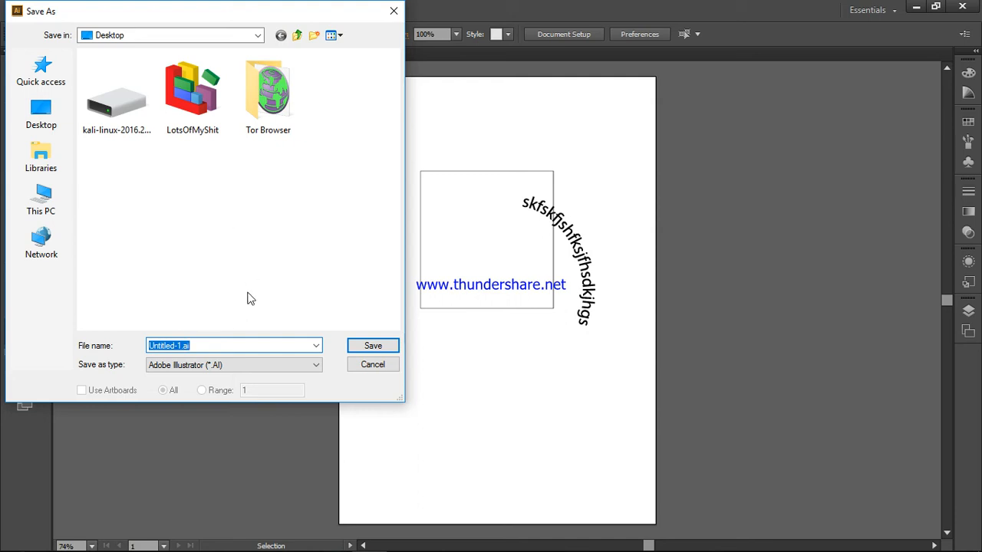
click(357, 346)
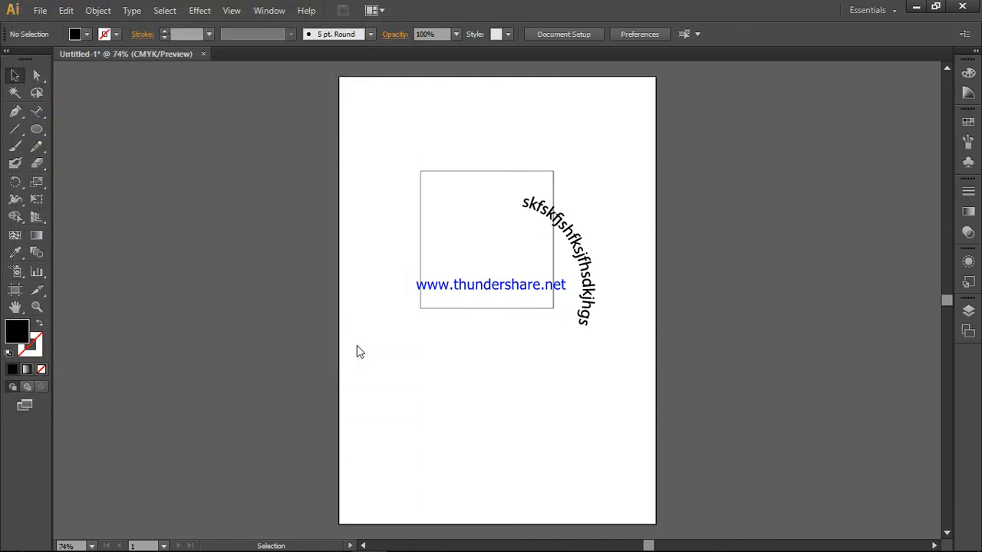
click(532, 489)
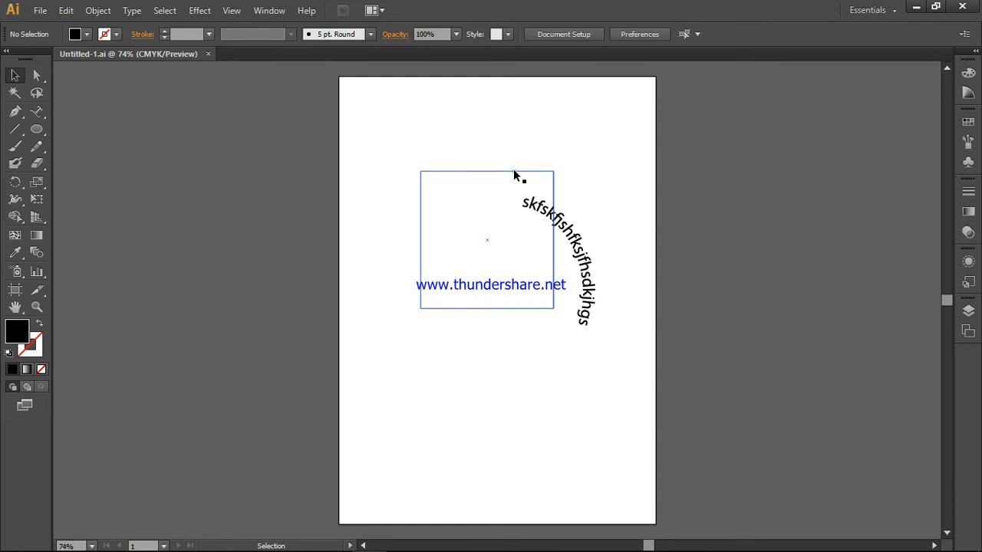
click(915, 7)
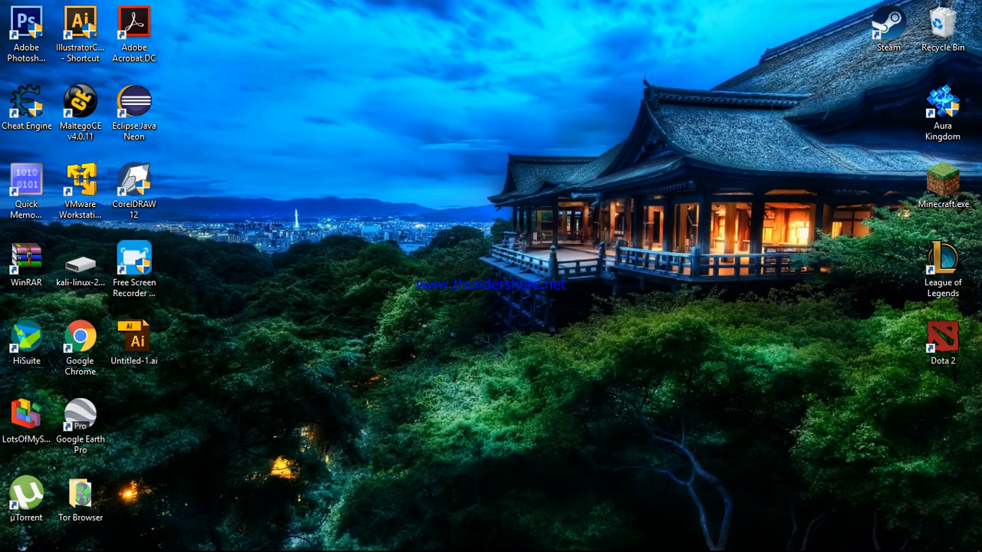
click(373, 538)
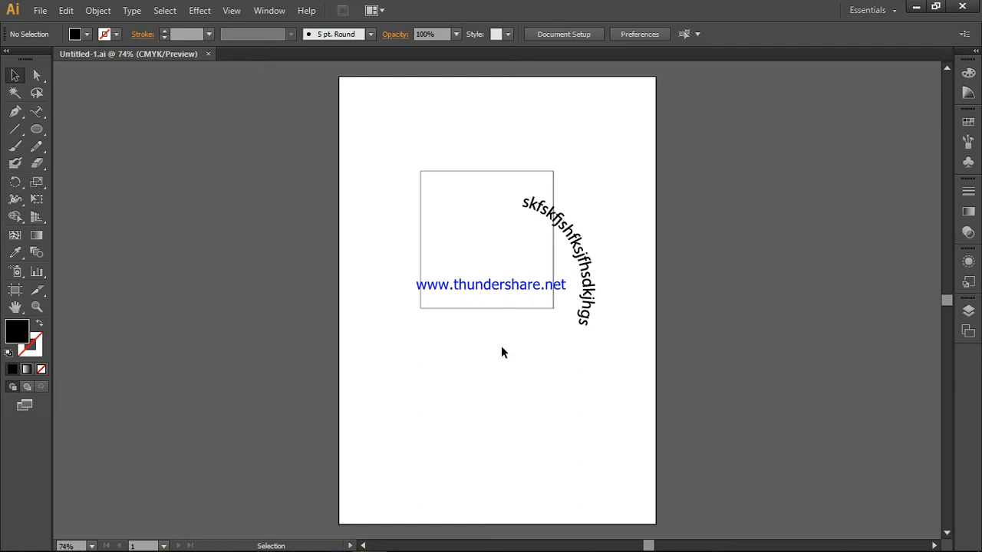
- Select all the artwork on the artboard, both the rectangle and the outlined text, and copy it
key(a)
key(ctrl+a)
key(v)
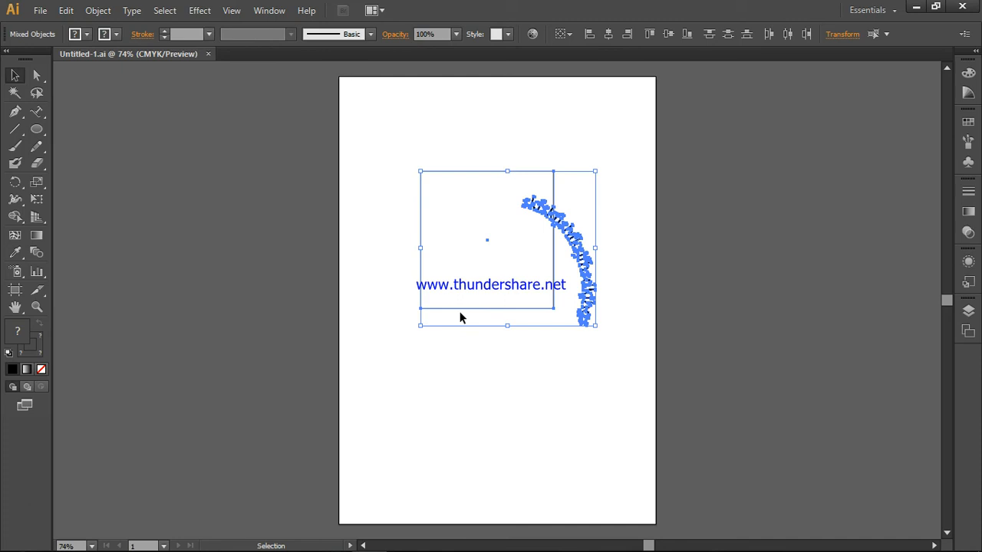
key(a)
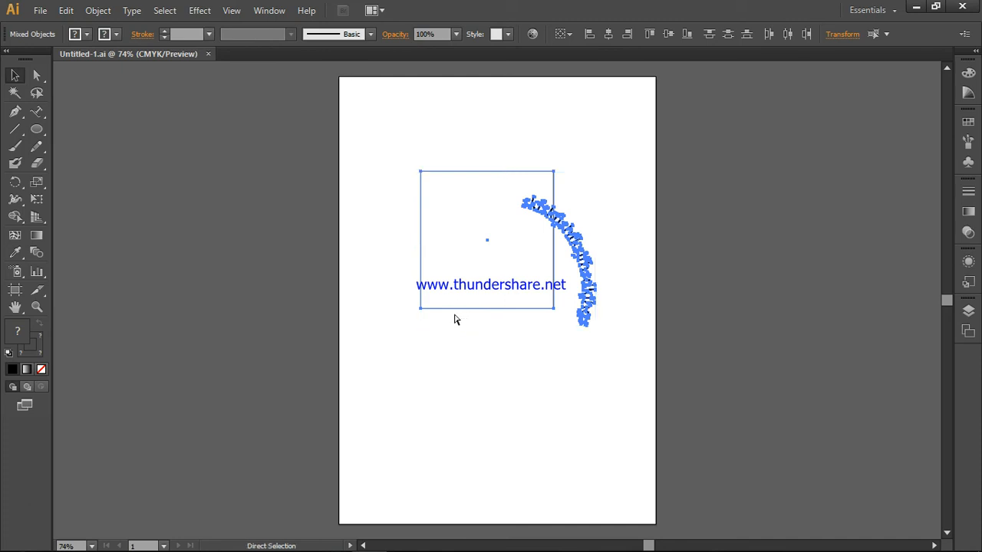
key(v)
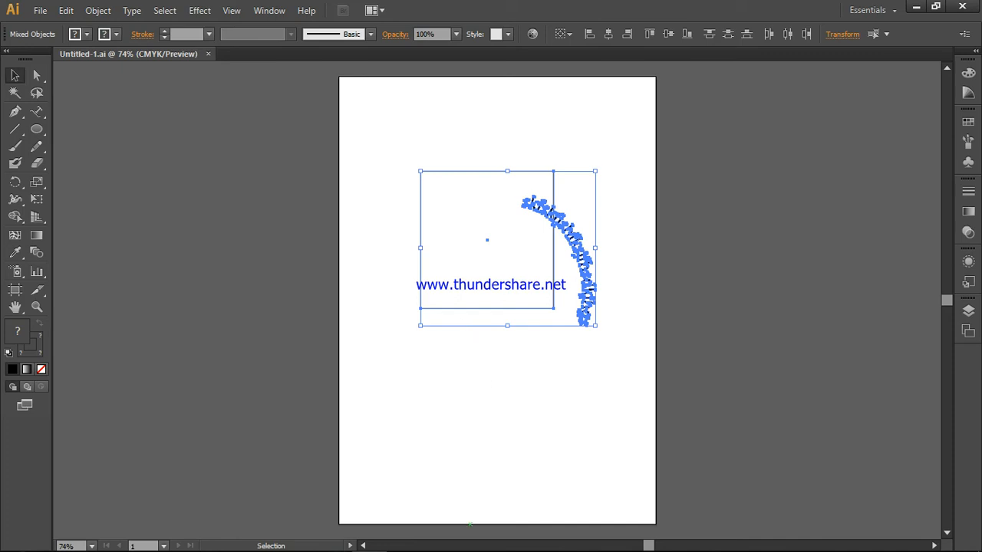
- Switch to Photoshop and create a new document with the suggested settings
click(916, 6)
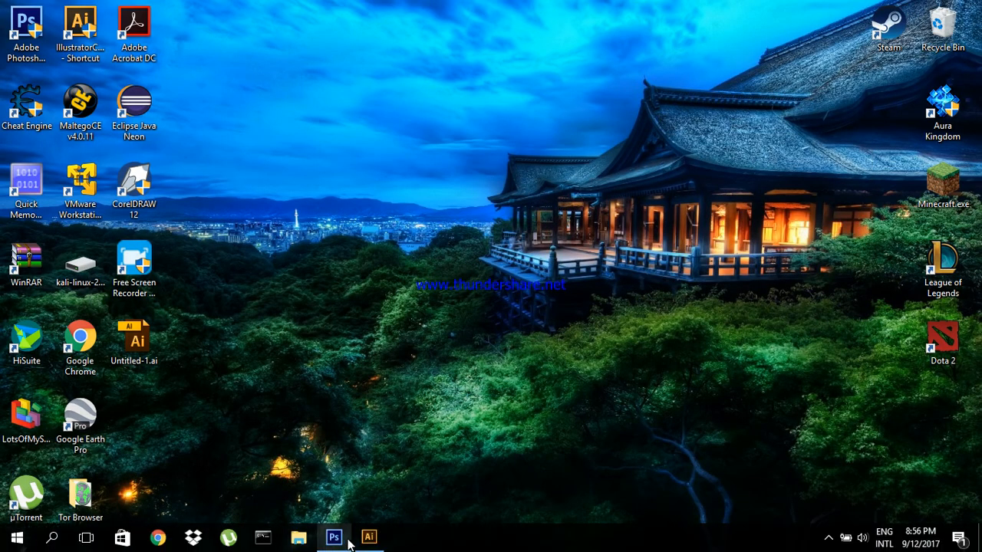
click(334, 537)
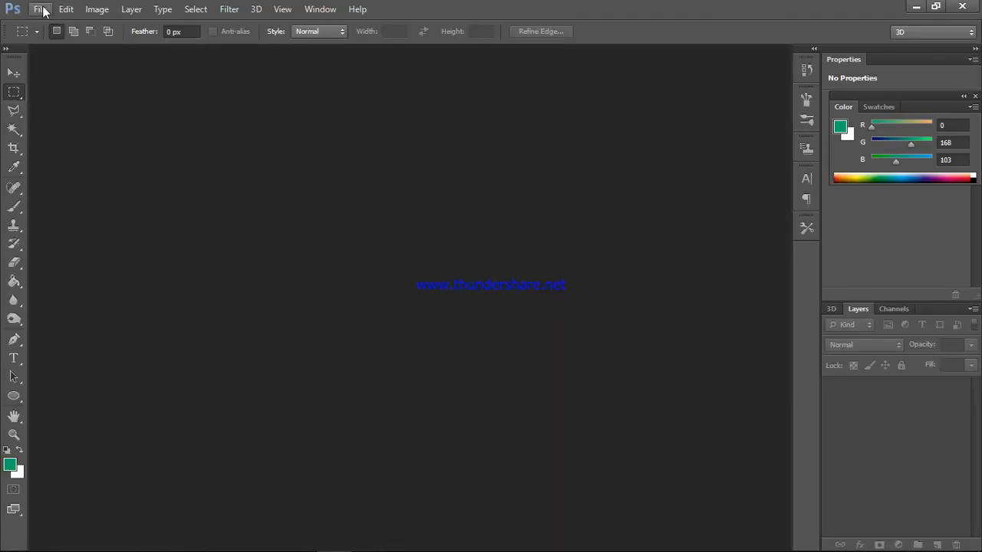
click(42, 11)
click(44, 26)
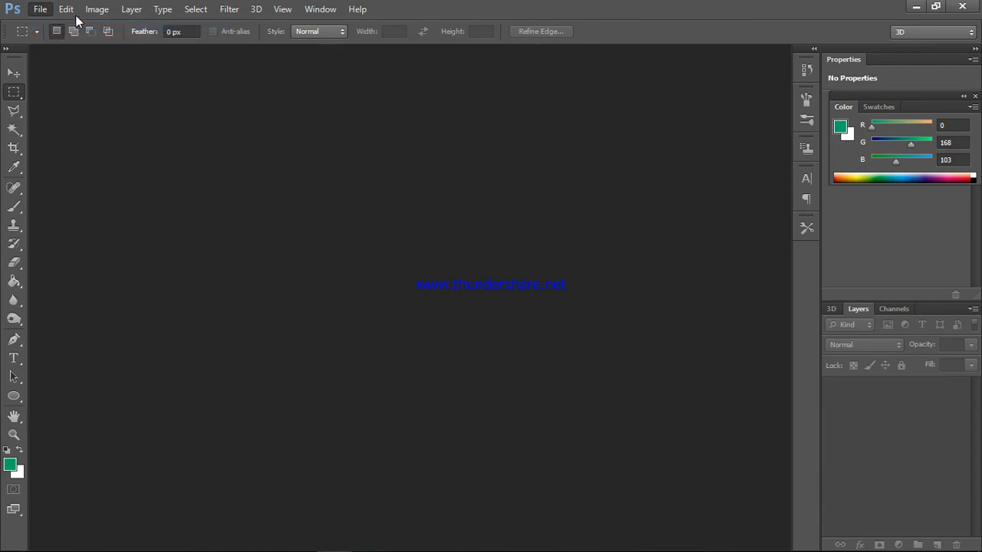
click(594, 123)
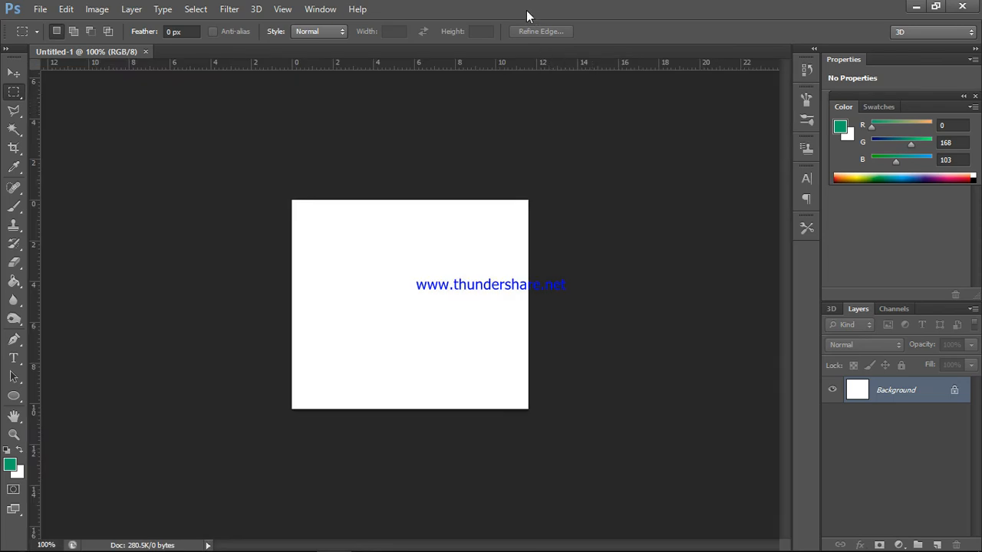
- Paste the copied artwork as a Smart Object, start saving the document, and choose to place the file
right_click(448, 300)
click(587, 218)
key(ctrl+v)
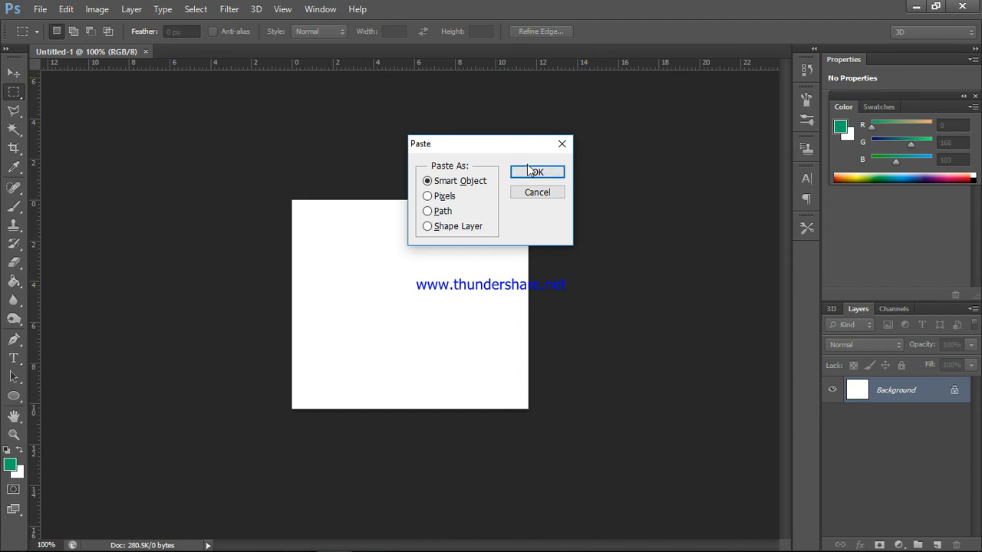
click(529, 171)
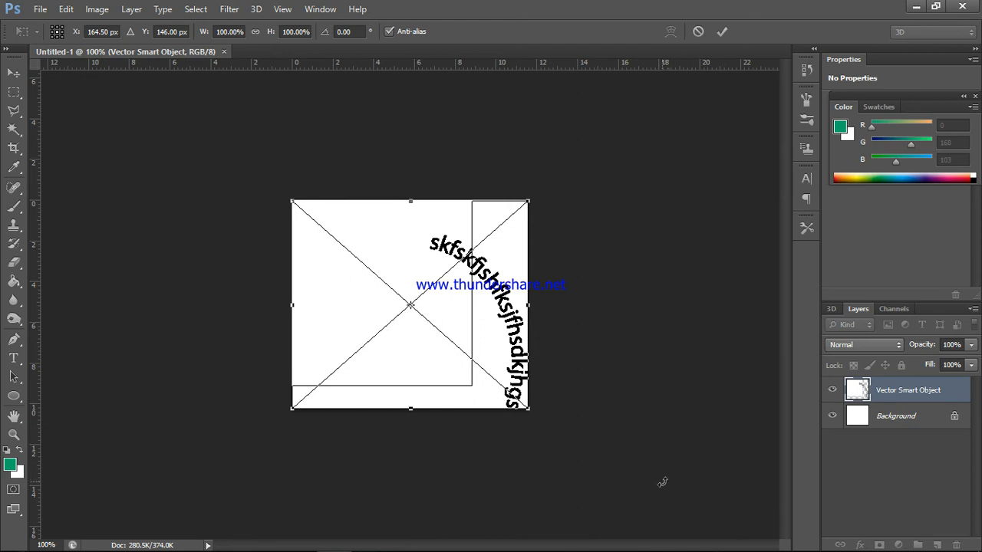
click(40, 9)
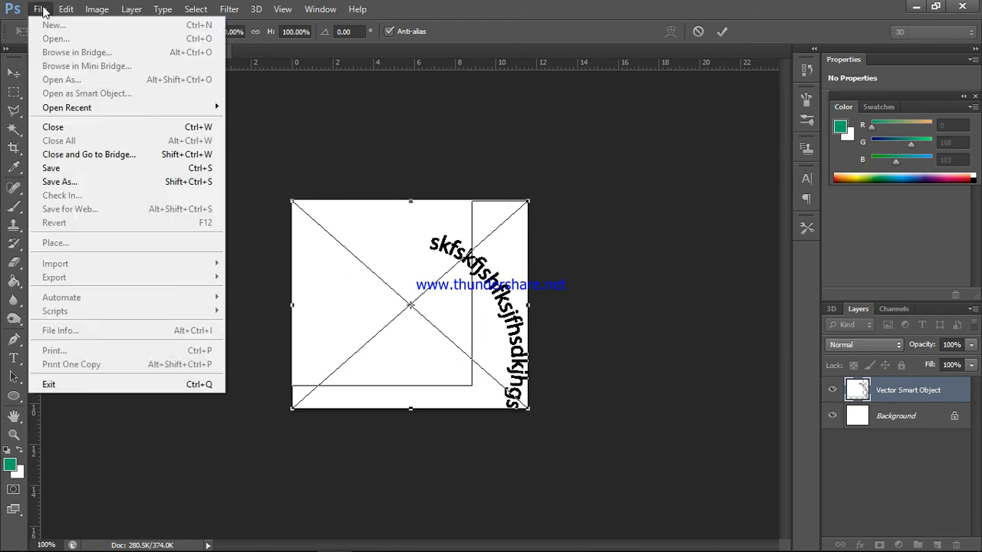
click(67, 168)
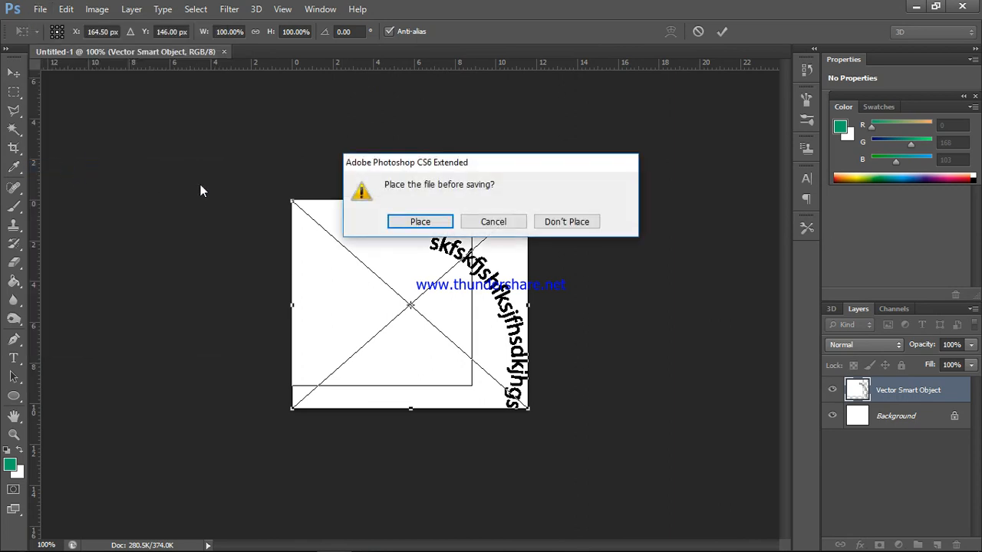
click(438, 221)
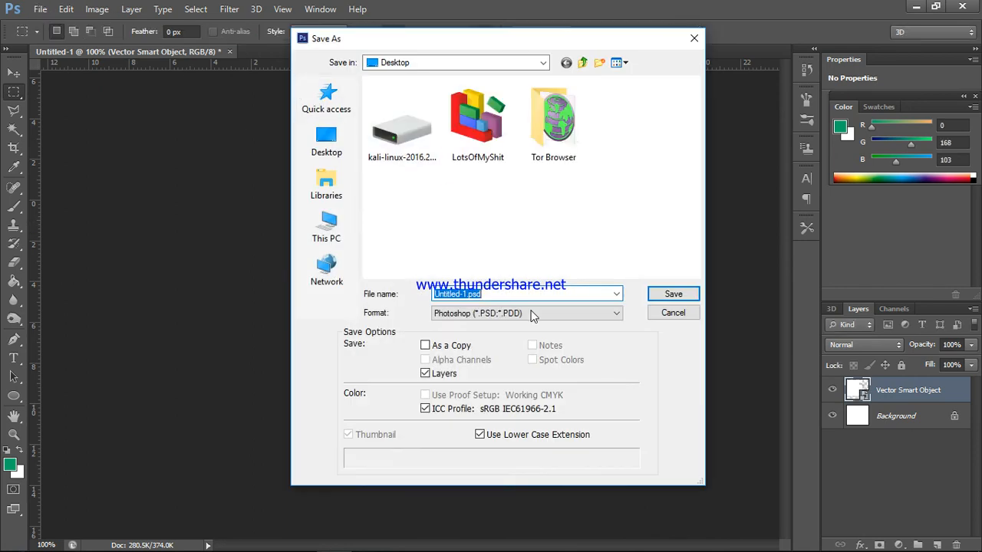
- Look through the file formats available for saving the document, and cancel the save
click(536, 325)
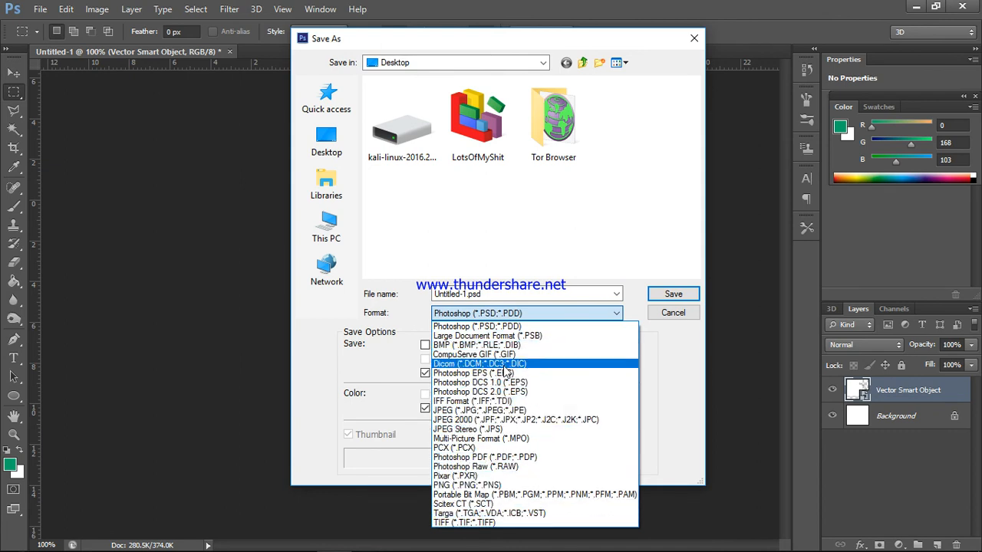
click(527, 267)
click(693, 38)
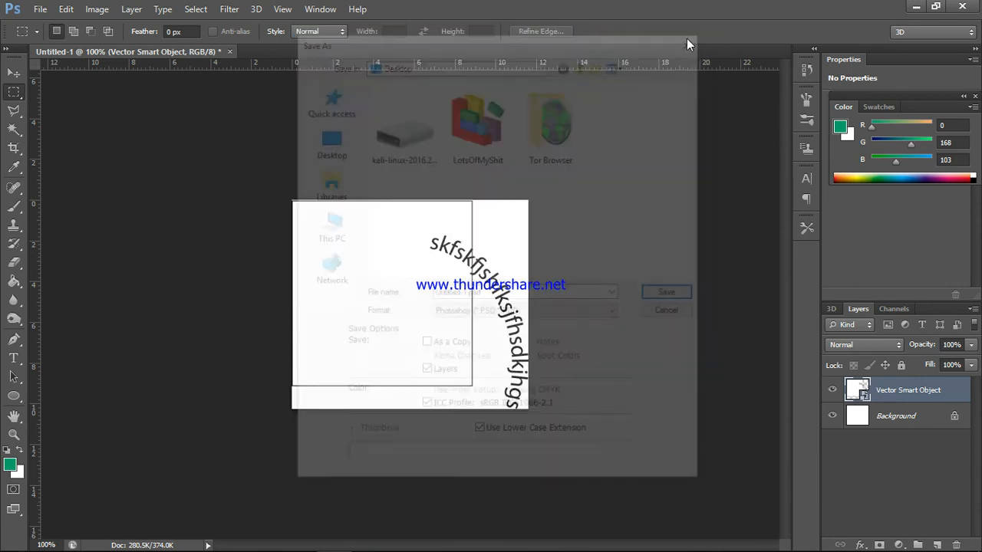
- Convert the Background into a regular layer named Layer 0 with Normal mode and 100% opacity
right_click(892, 424)
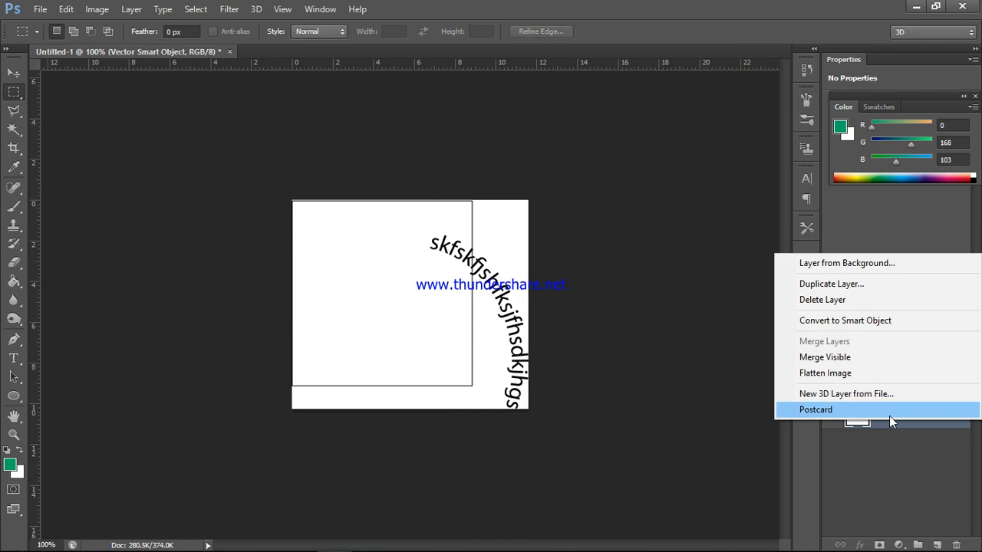
click(855, 263)
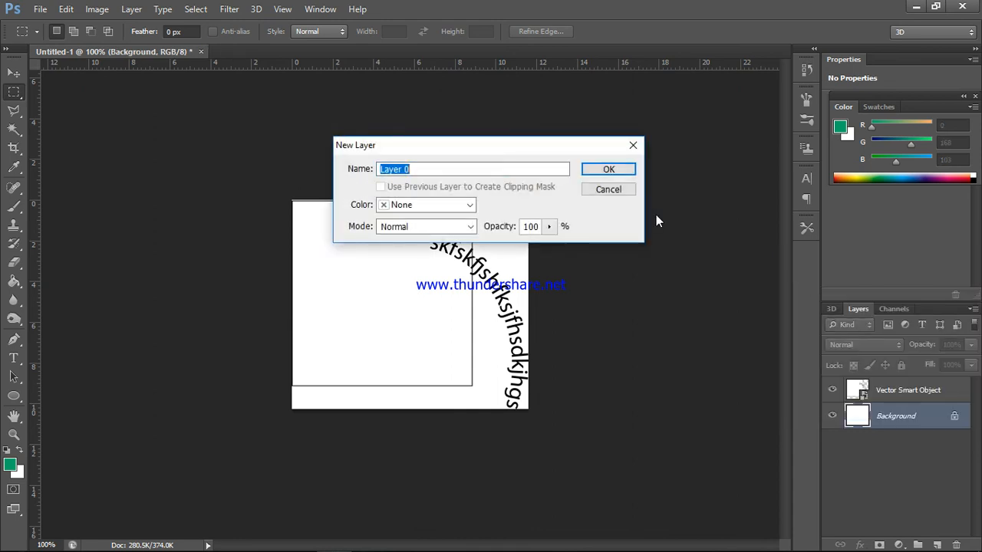
click(626, 169)
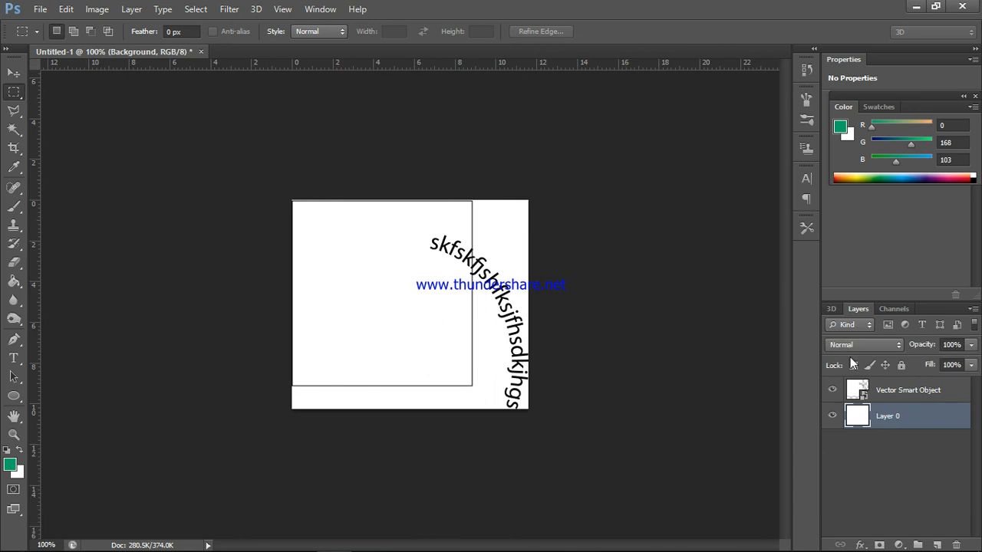
right_click(900, 392)
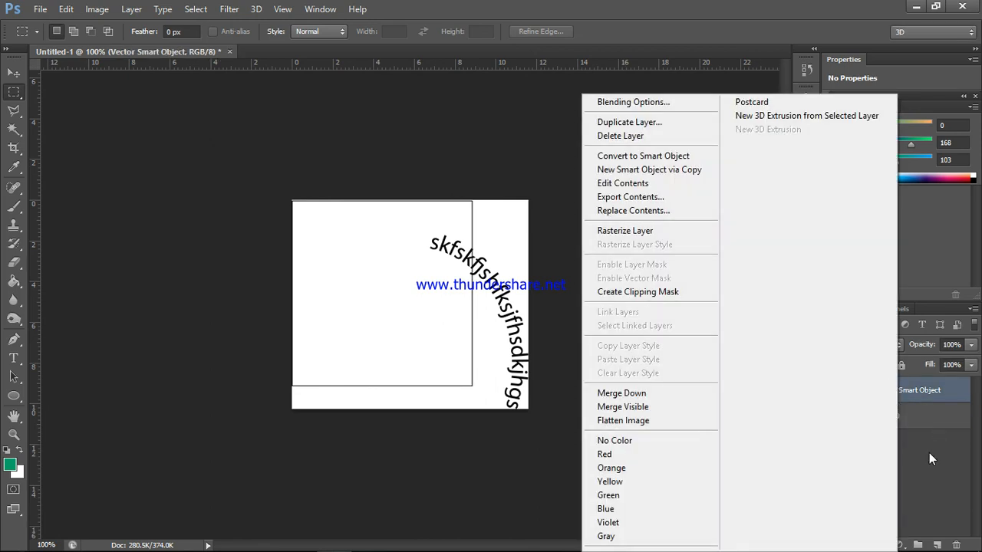
right_click(929, 457)
right_click(919, 382)
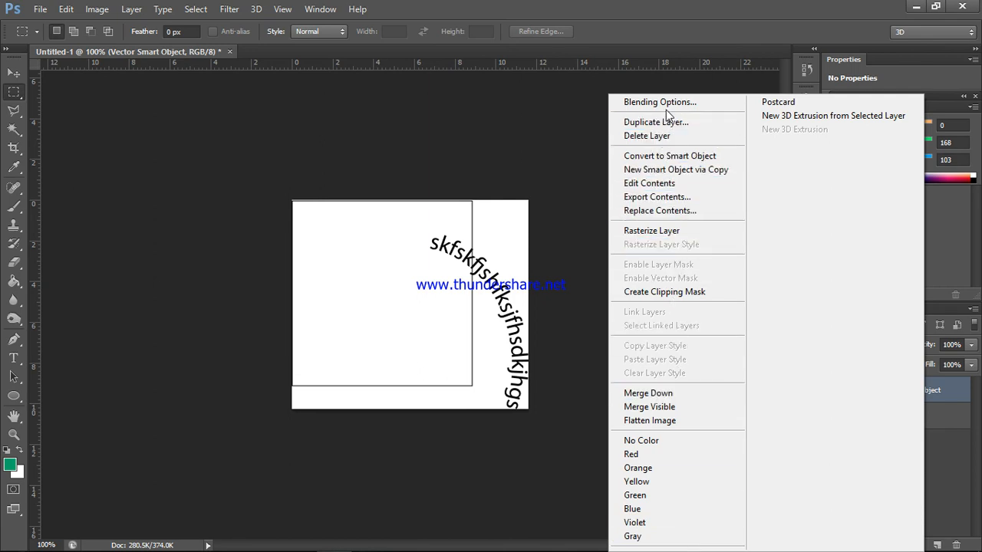
click(701, 198)
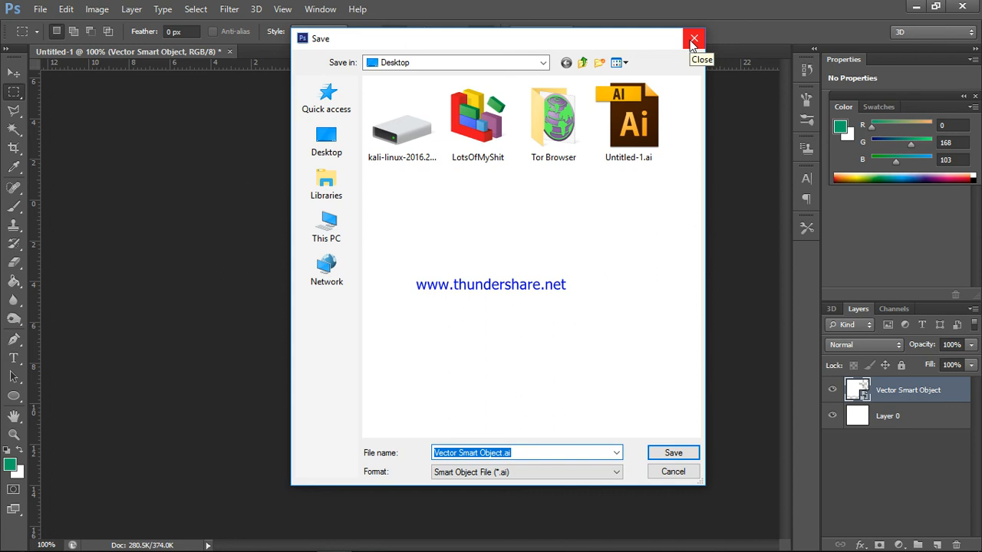
click(616, 453)
click(616, 454)
click(694, 38)
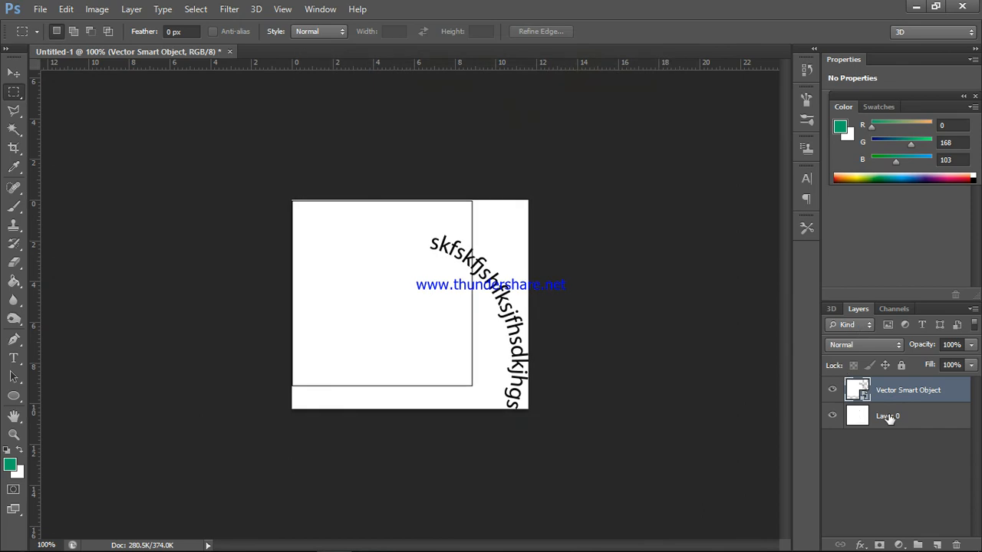
- Delete the white Layer 0 beneath the Vector Smart Object layer
right_click(887, 418)
click(914, 452)
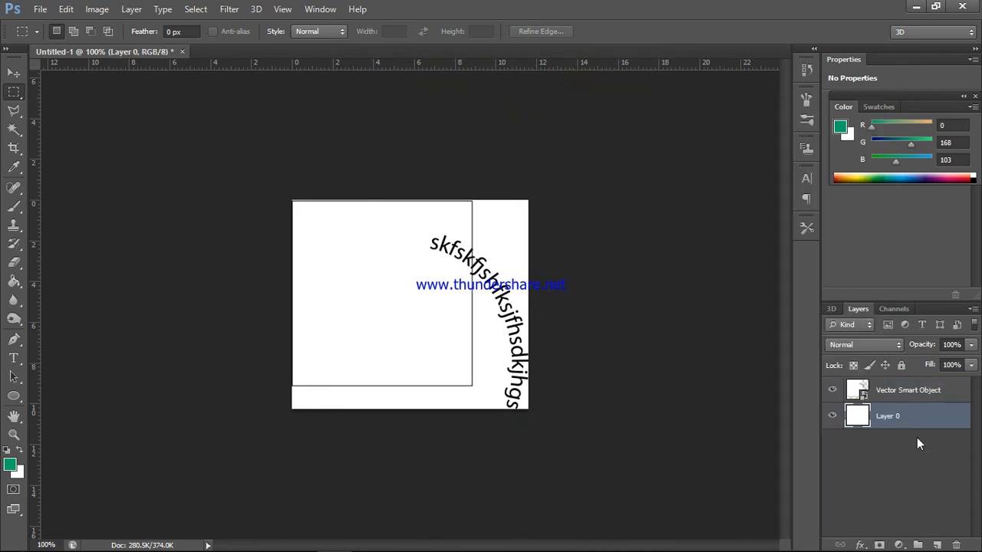
key(Delete)
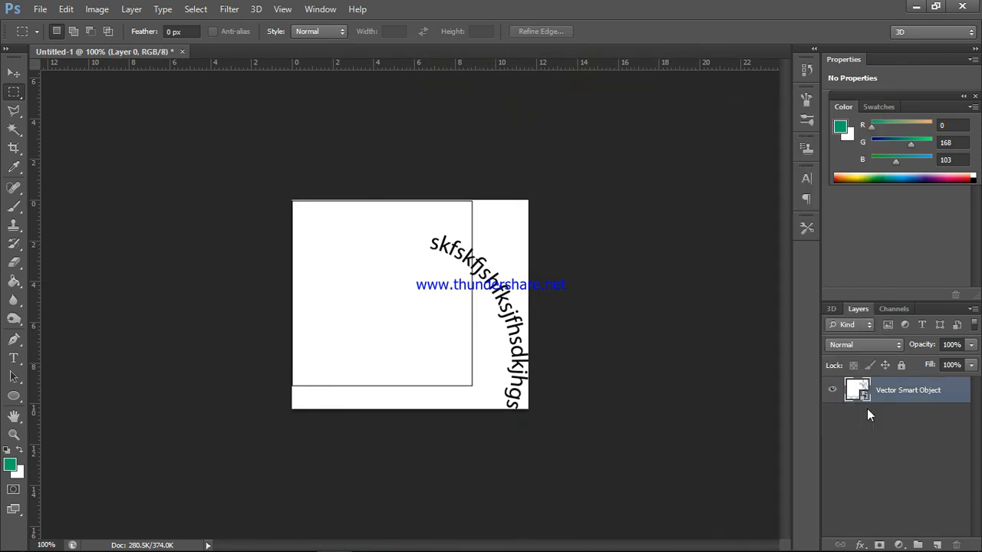
- Export the Vector Smart Object layer's contents to the Desktop as Vector Smart Object.ai, and check for the file on the desktop
right_click(865, 395)
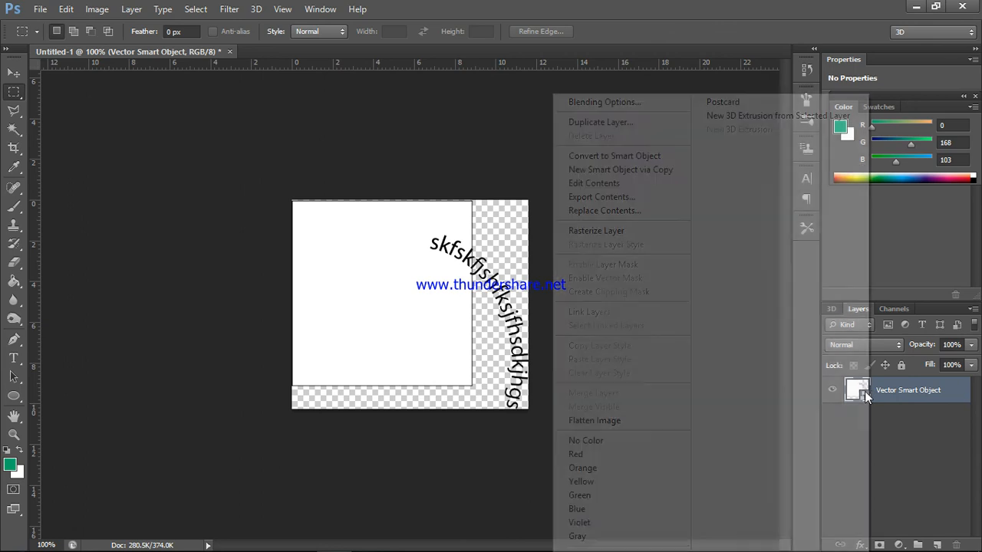
click(619, 197)
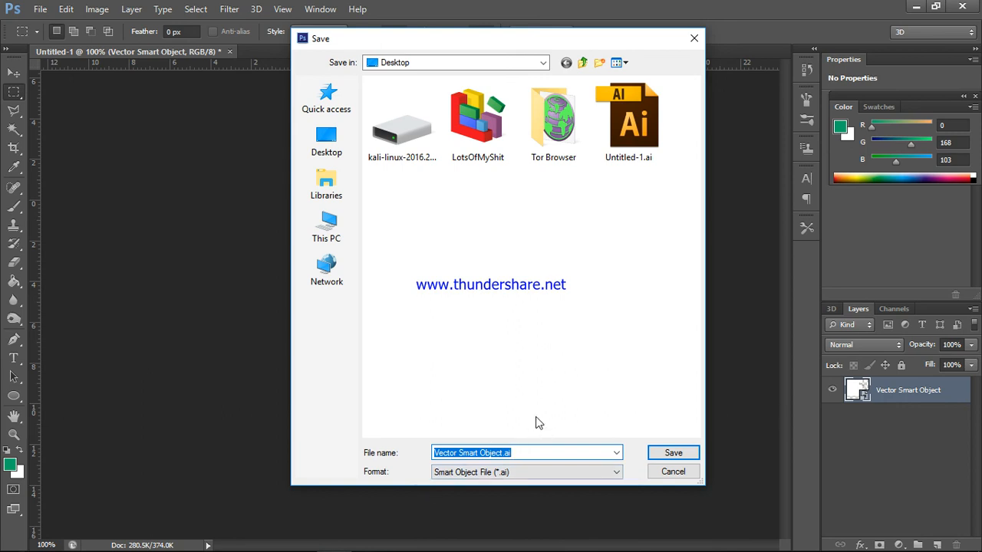
click(325, 146)
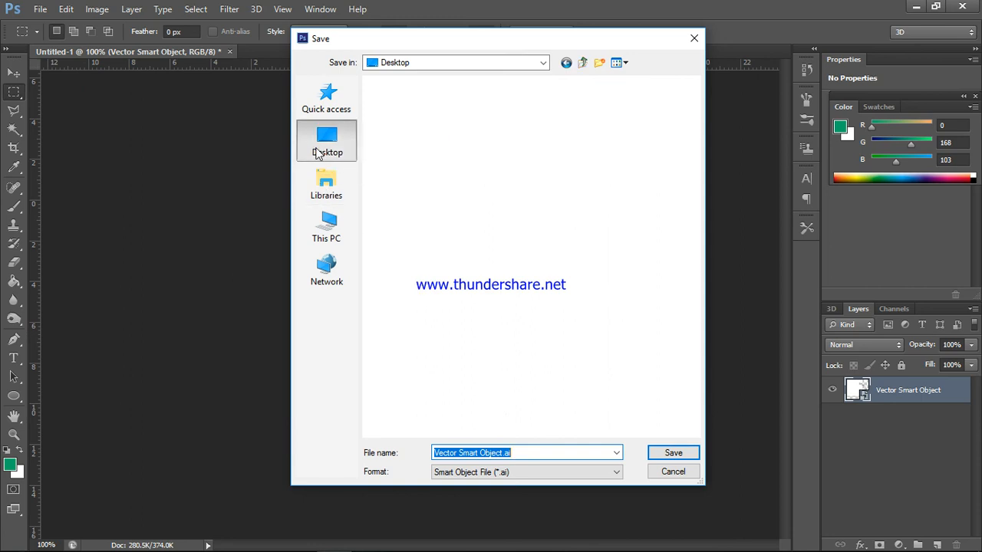
click(674, 453)
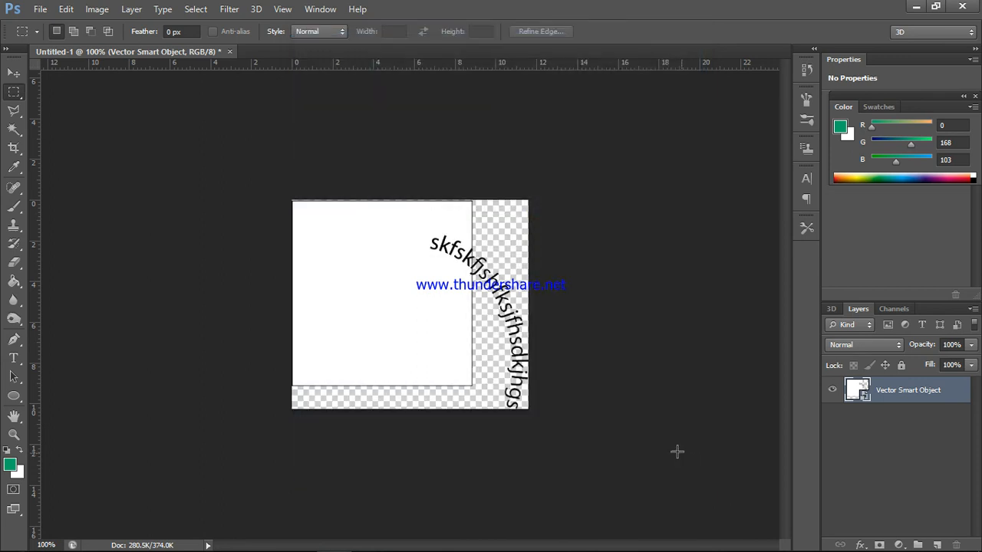
click(918, 7)
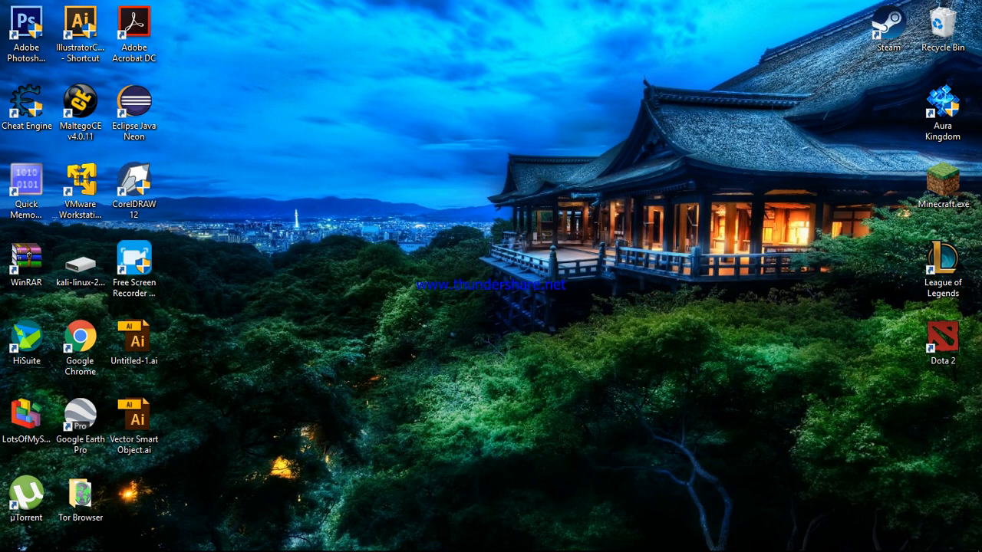
mouse_move(355, 546)
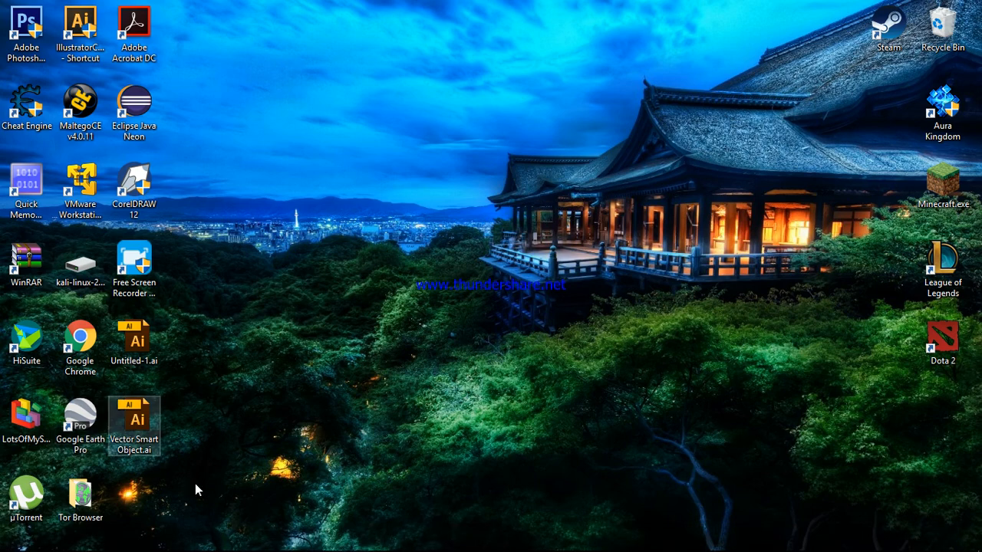
- Switch to Illustrator and open the exported Vector Smart Object.ai file from the Desktop
click(369, 538)
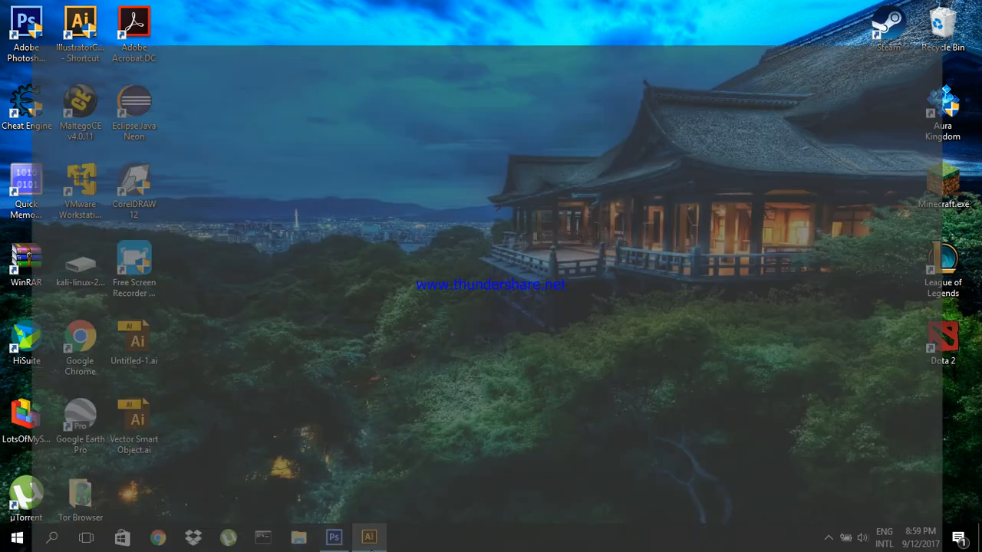
click(43, 8)
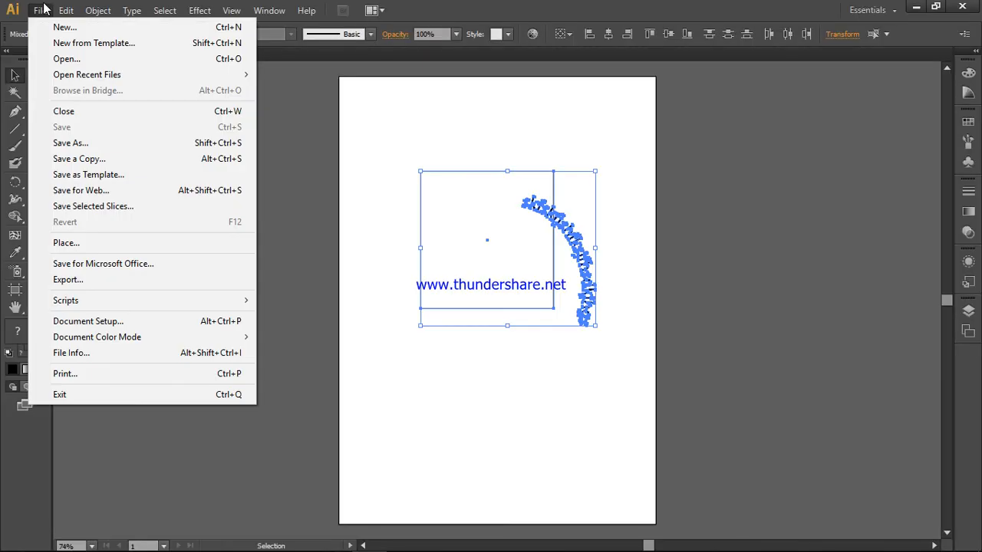
click(73, 61)
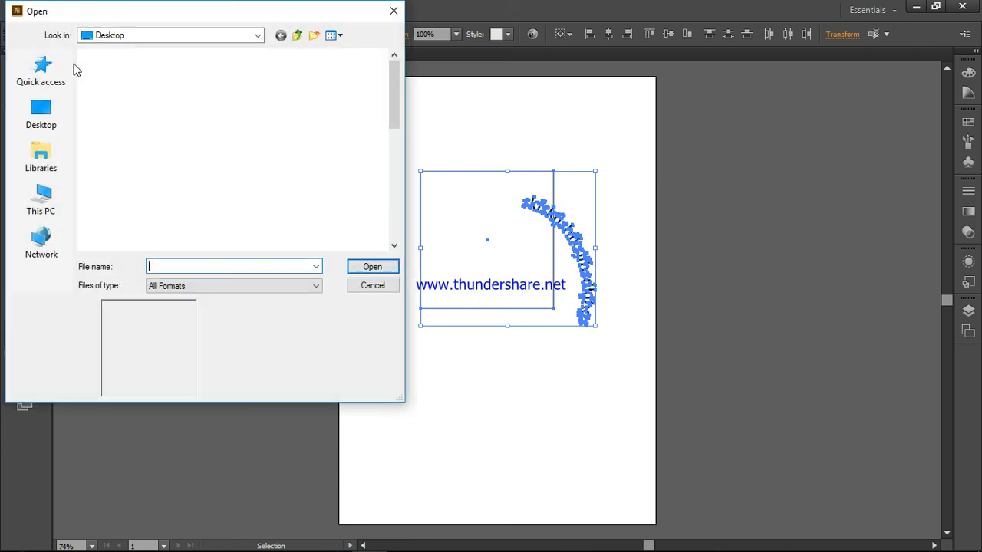
scroll(241, 161, down, 5)
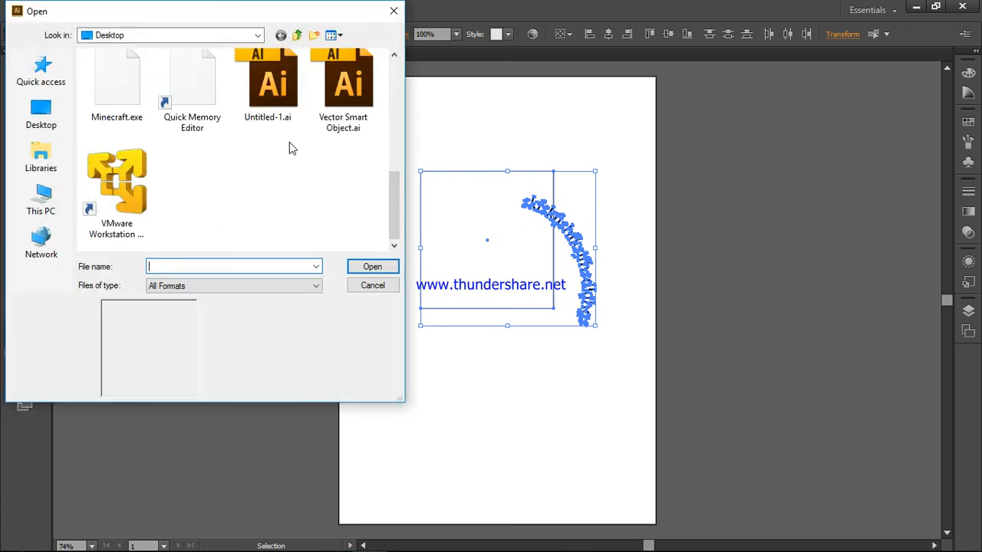
click(347, 96)
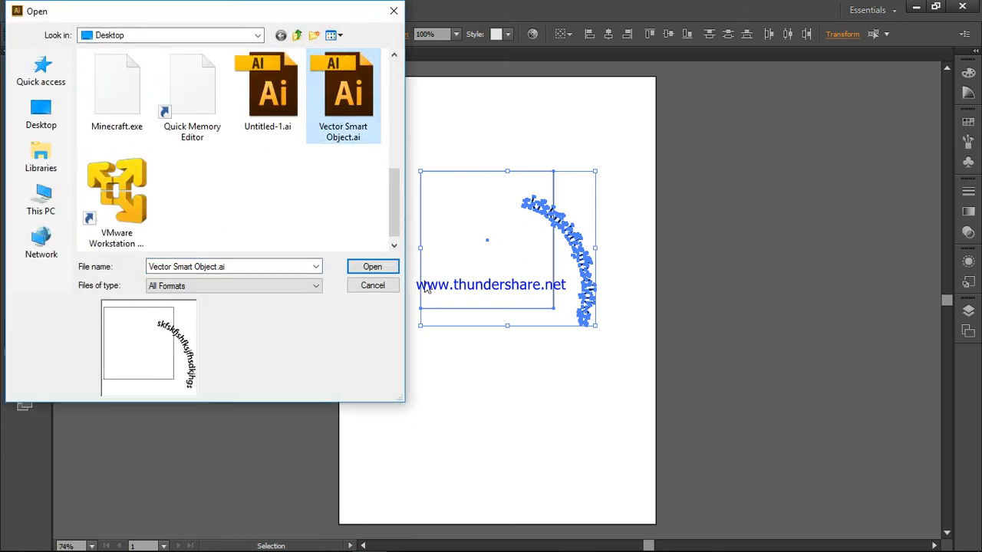
click(379, 267)
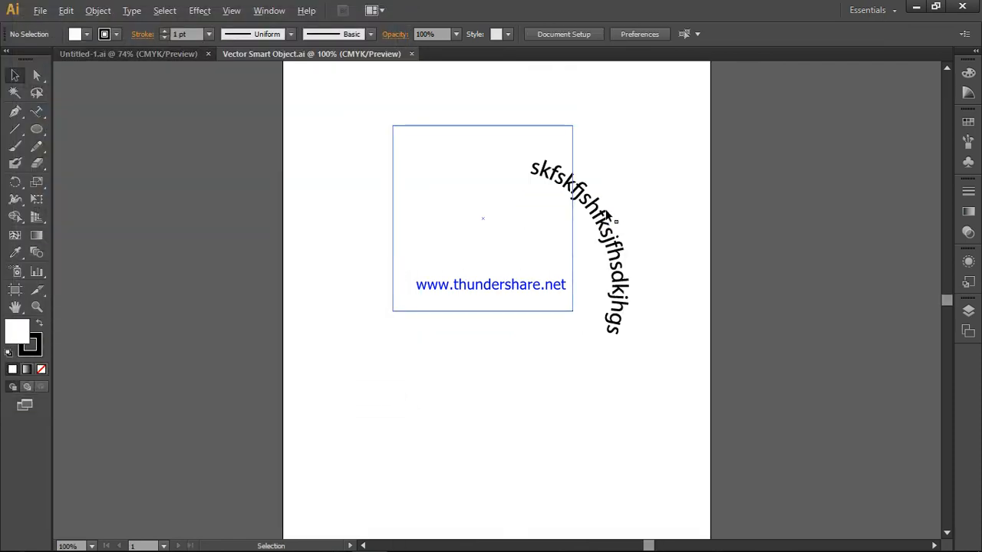
- Examine the letter outlines of the curved text up close, check the whole artboard, and minimize Illustrator
scroll(605, 211, up, 5)
scroll(539, 173, up, 5)
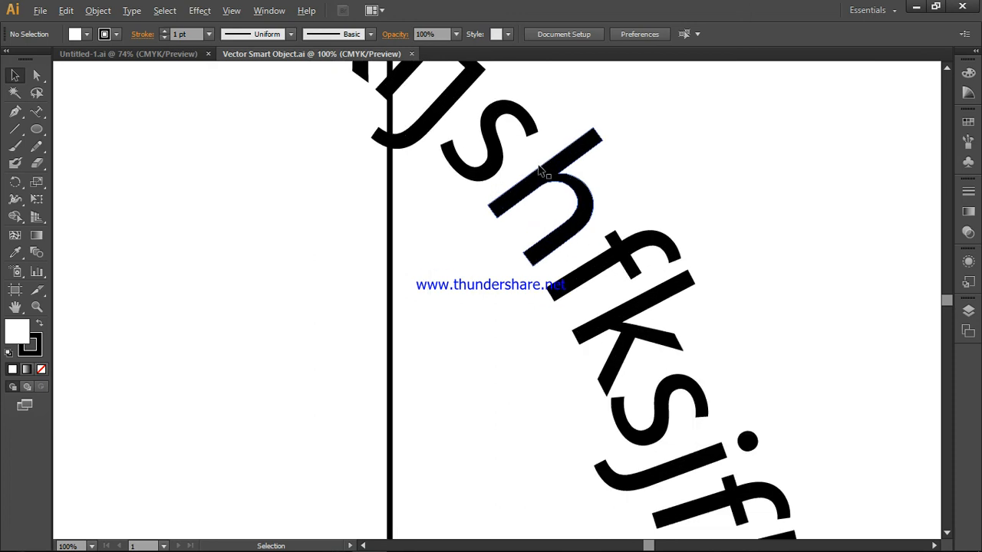
scroll(539, 173, up, 3)
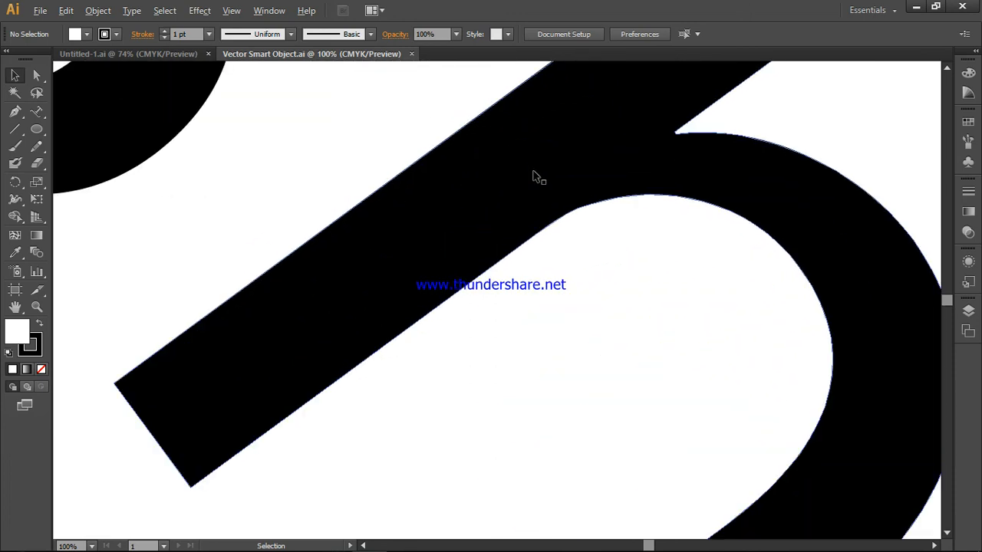
scroll(507, 234, down, 7)
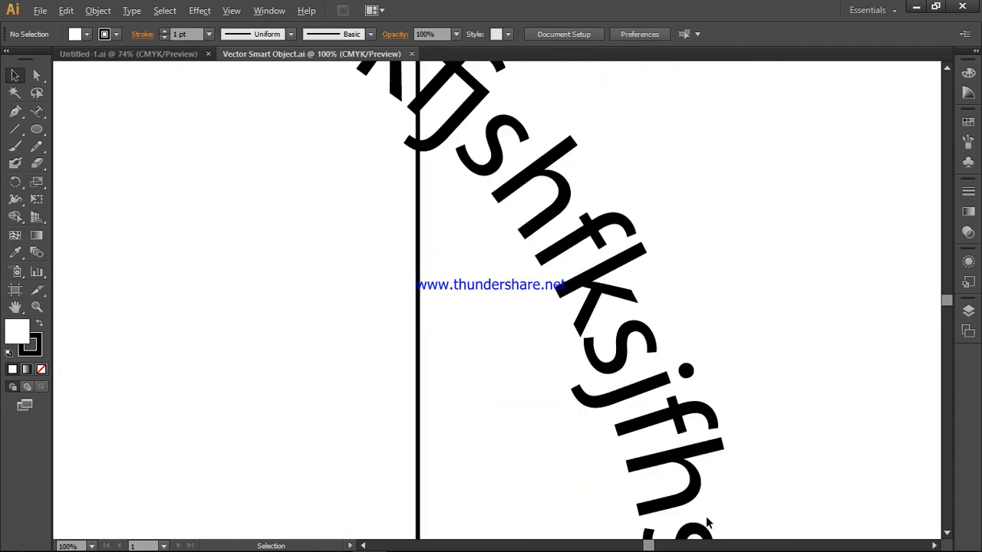
scroll(498, 300, down, 8)
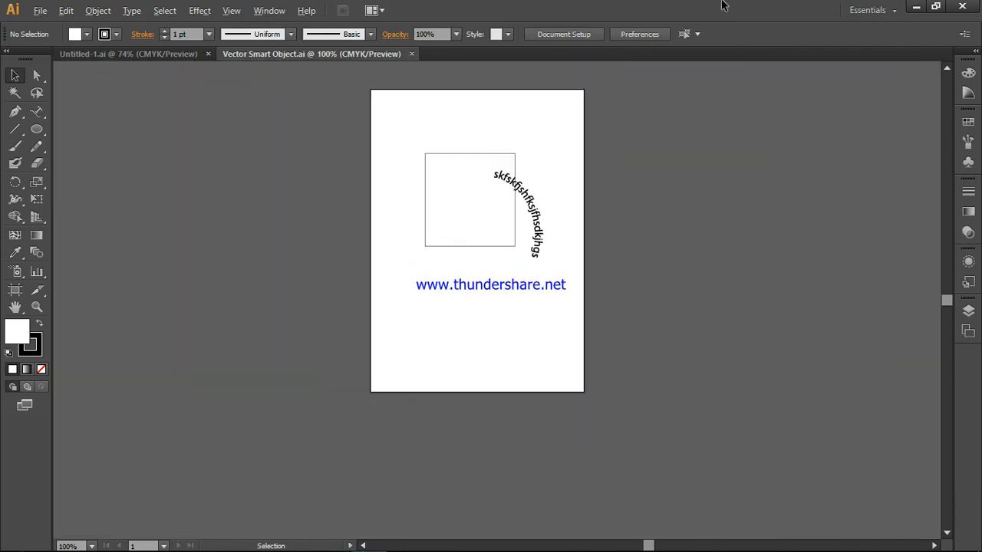
click(916, 6)
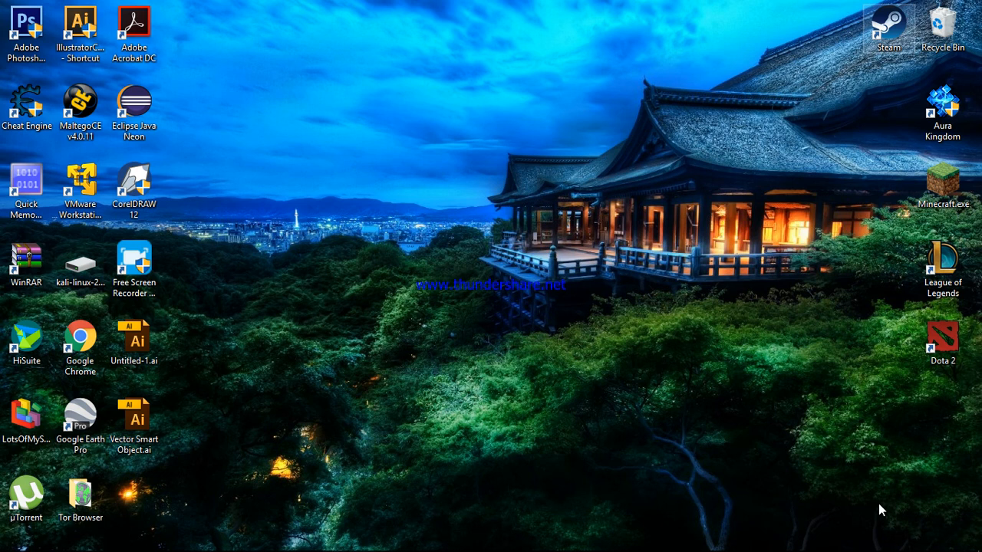
click(828, 538)
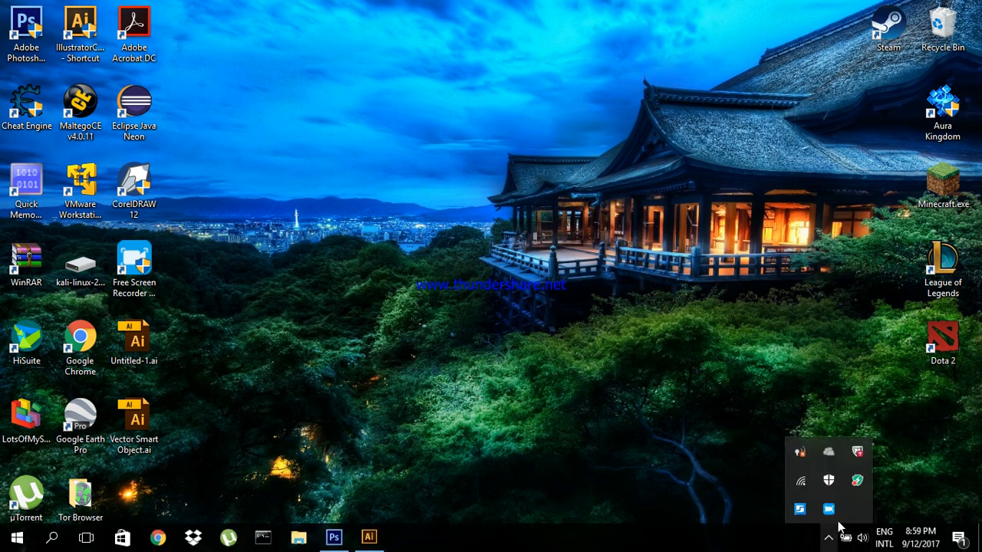